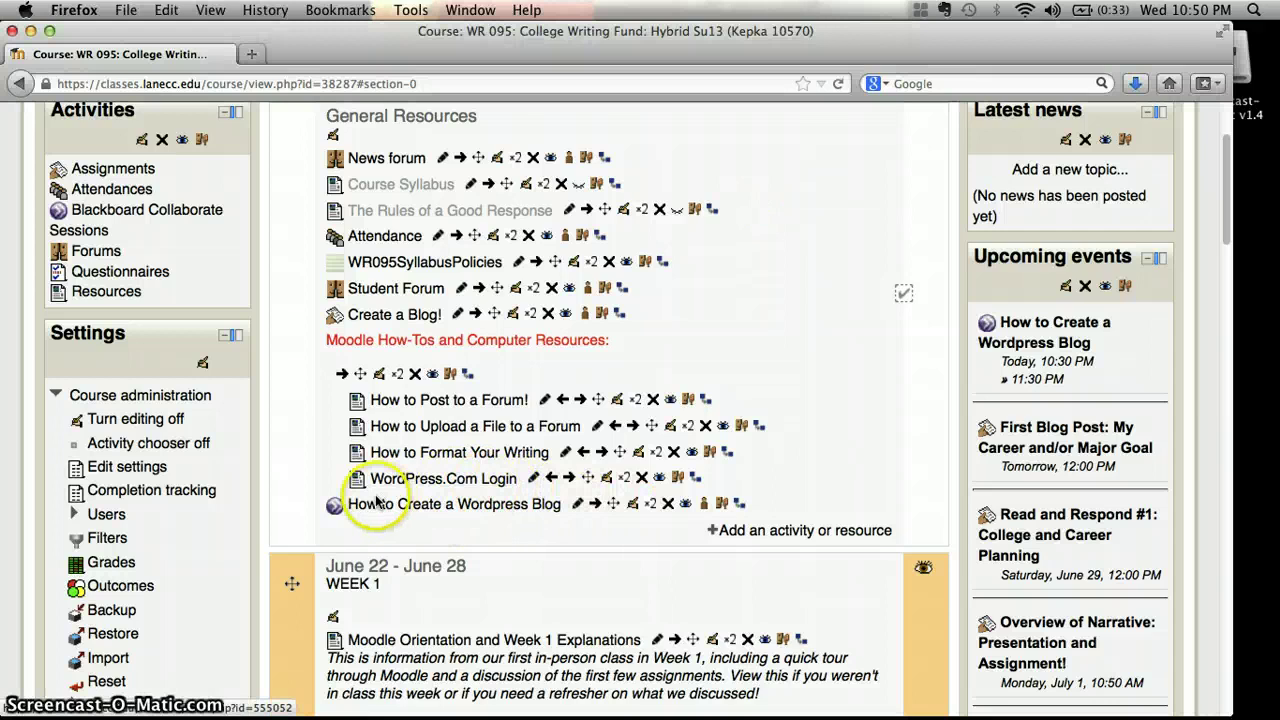
Open the WordPress.Com Login link from Moodle in a new tab and choose Get Started.
click(453, 488)
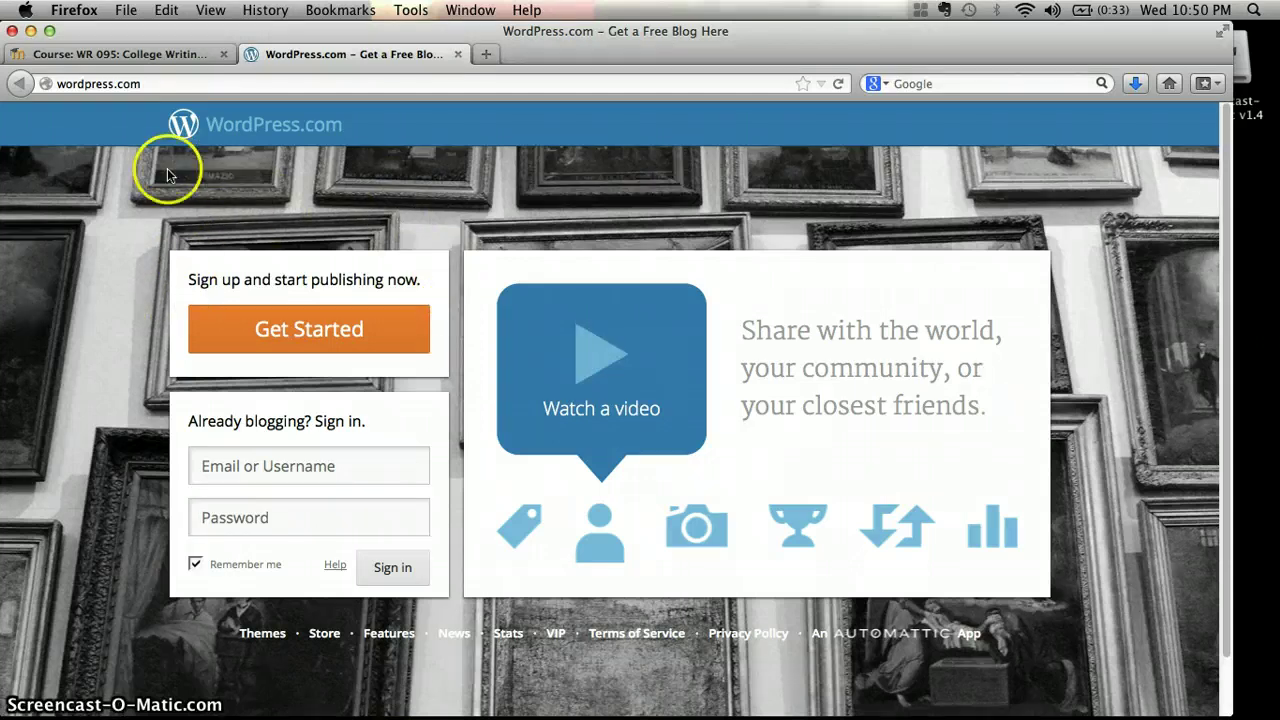
click(305, 340)
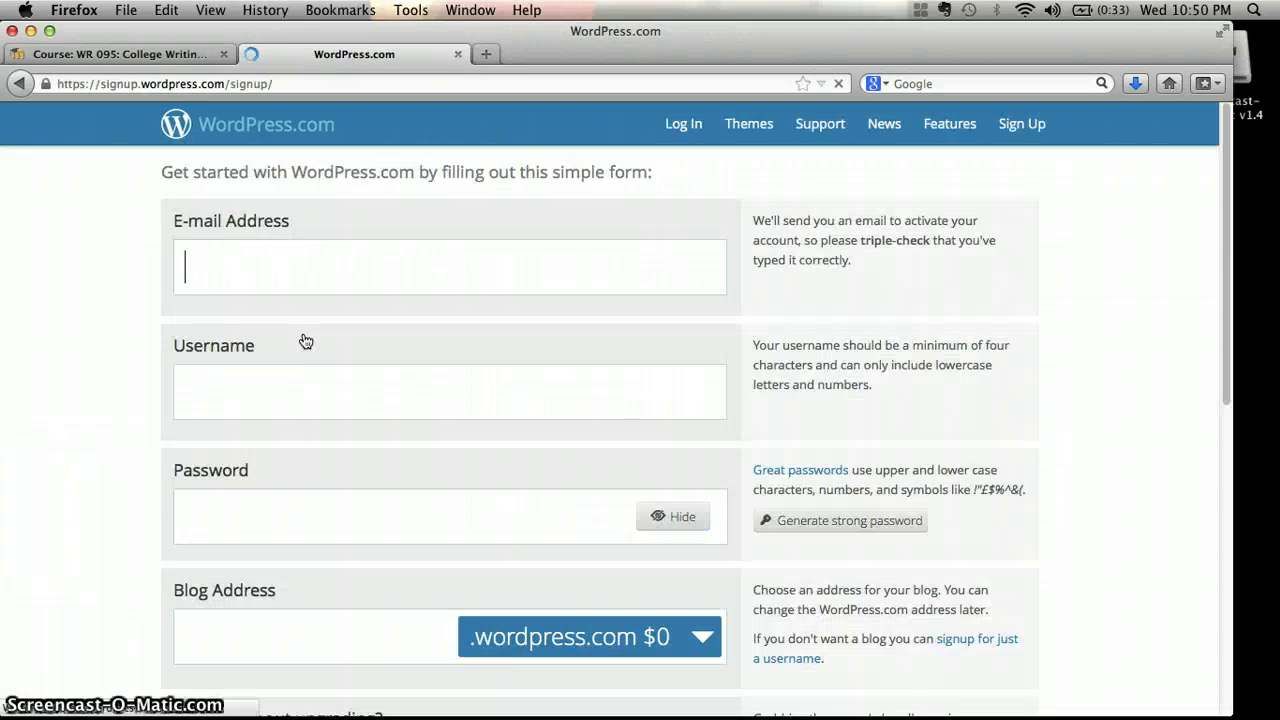
Enter the e-mail address from the autocomplete suggestion and type a username.
text(kepkaj)
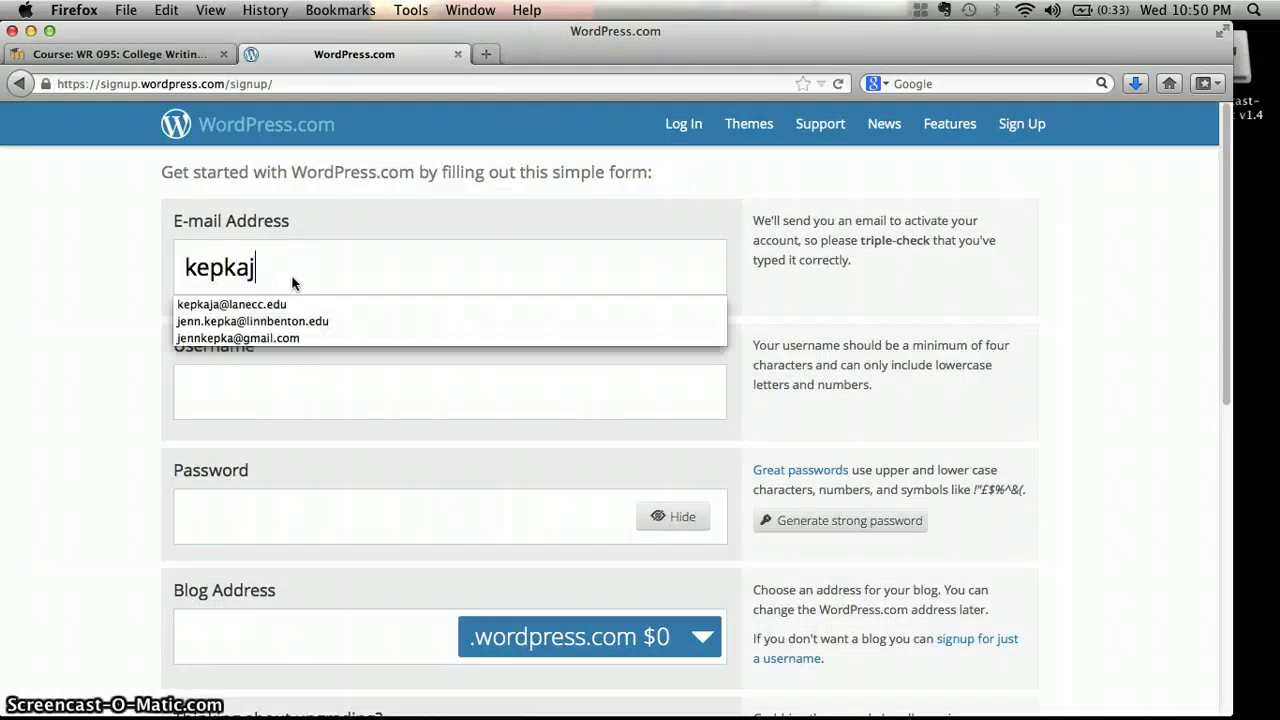
key(Down)
key(Tab)
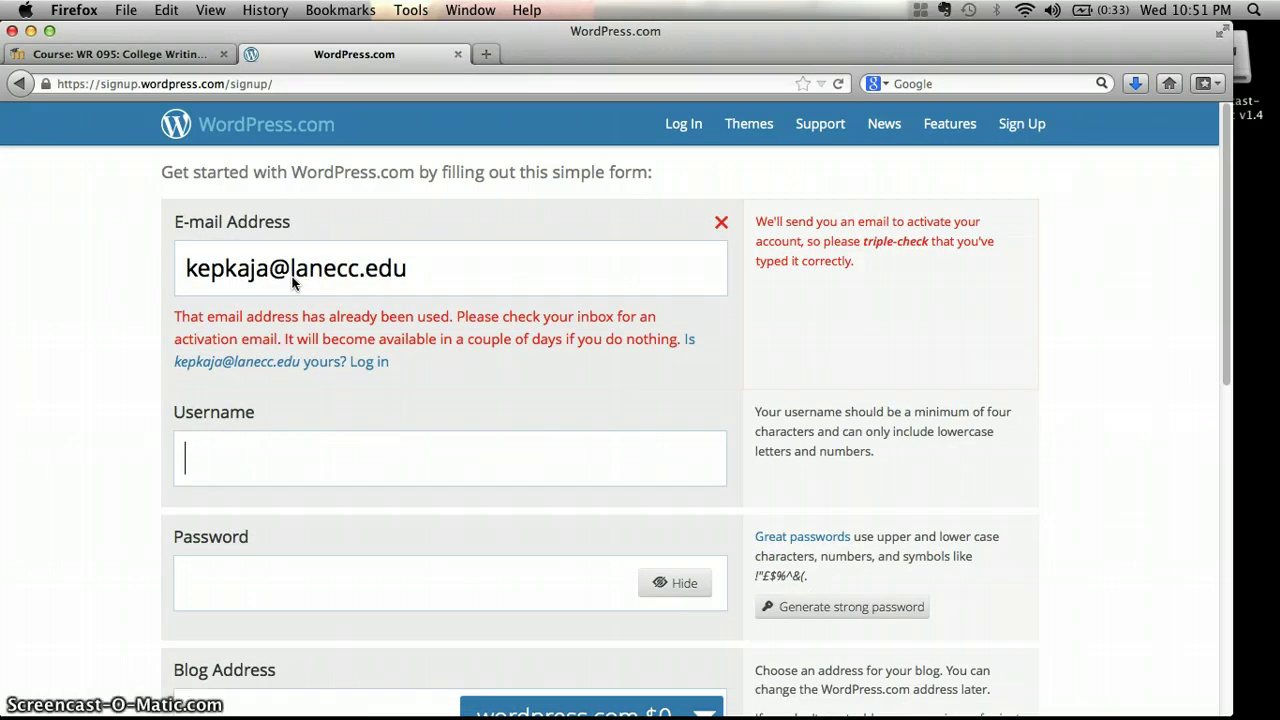
text(jennkepka)
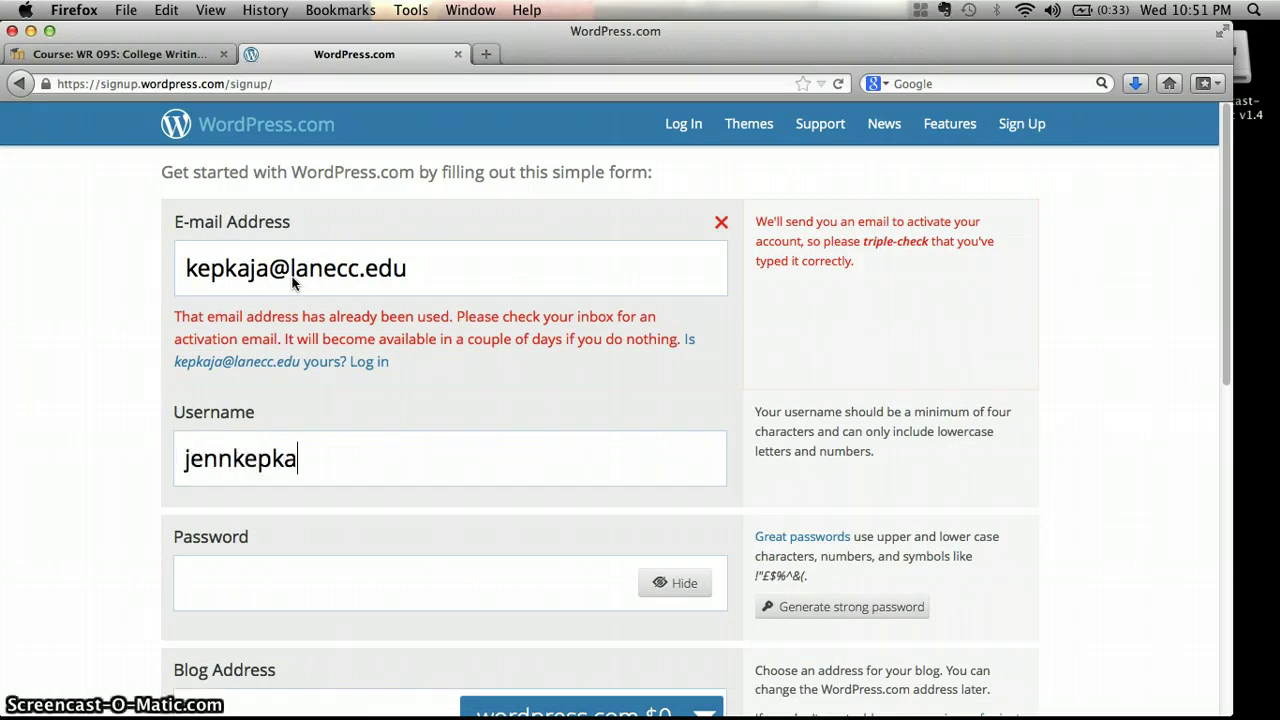
key(Tab)
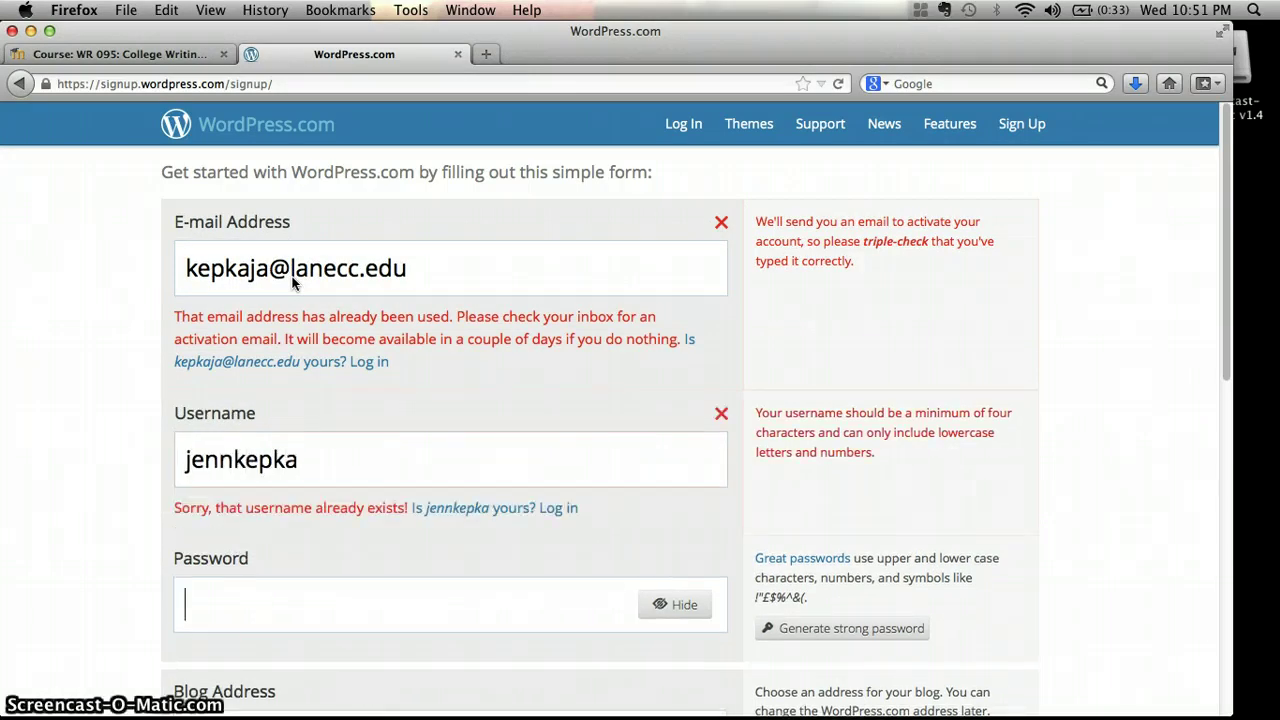
Enter the account password with masking kept on, so it is accepted.
click(420, 250)
click(668, 605)
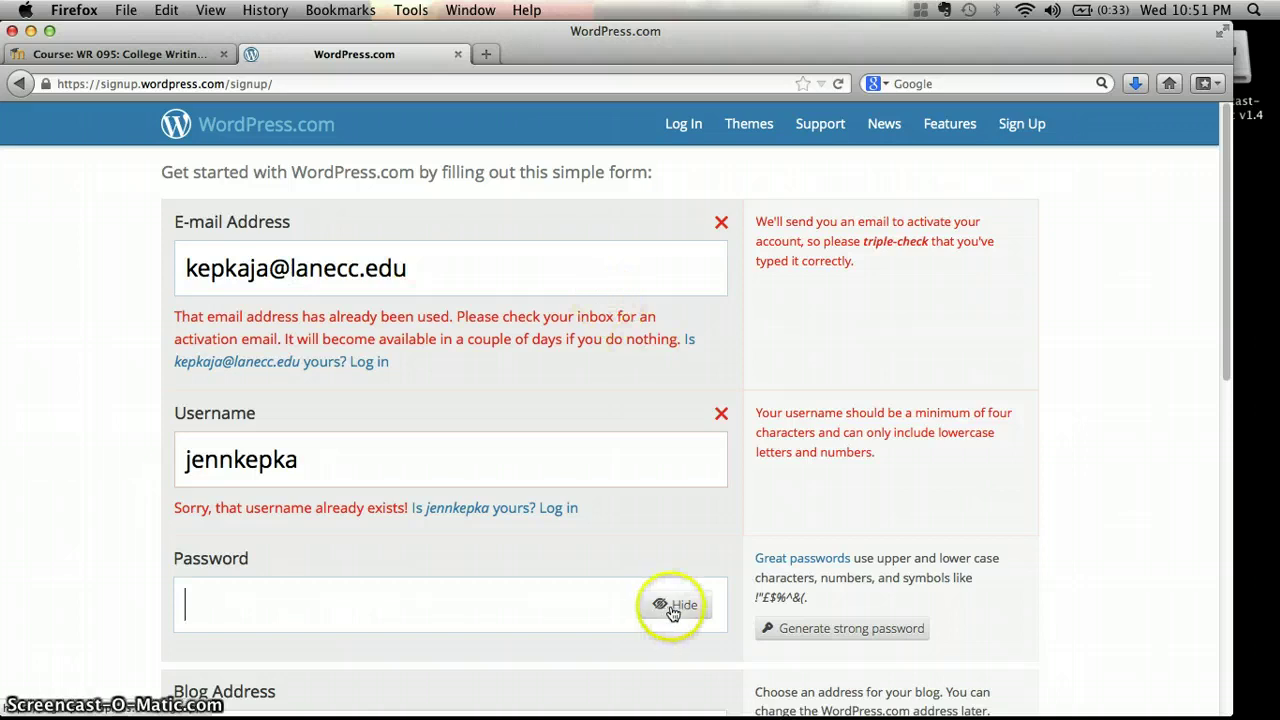
text(•••••••••)
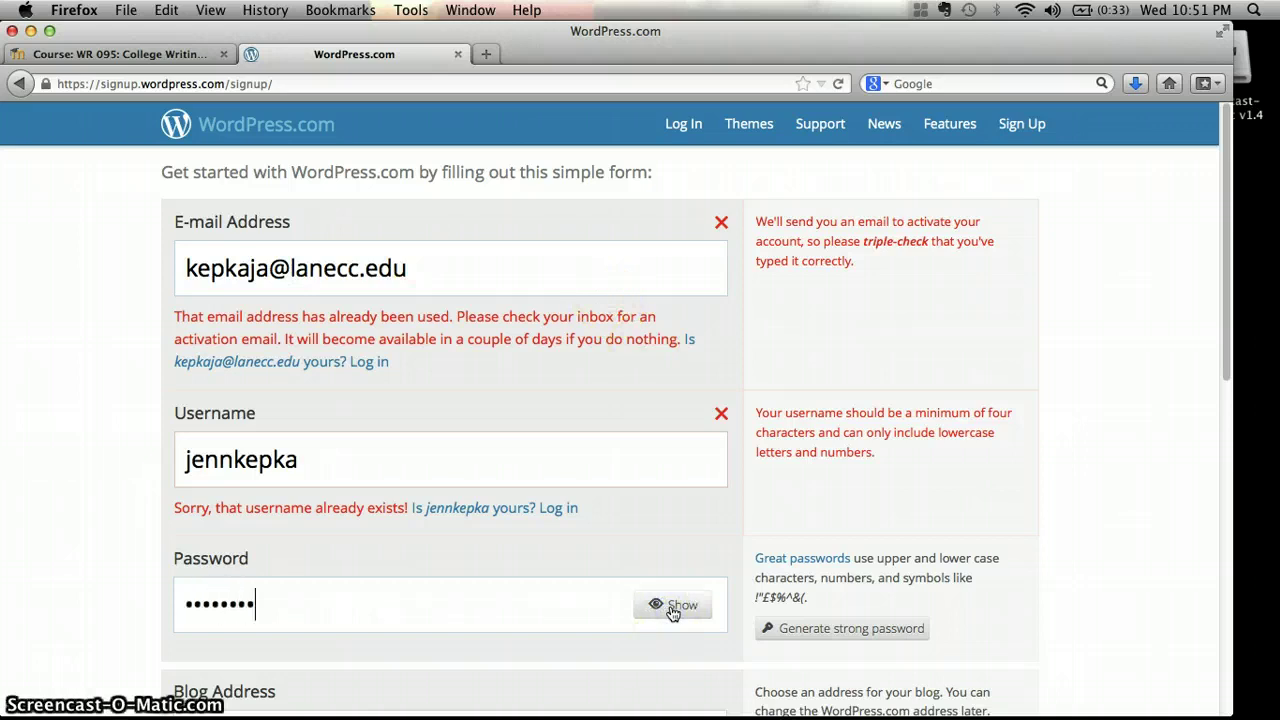
text(•)
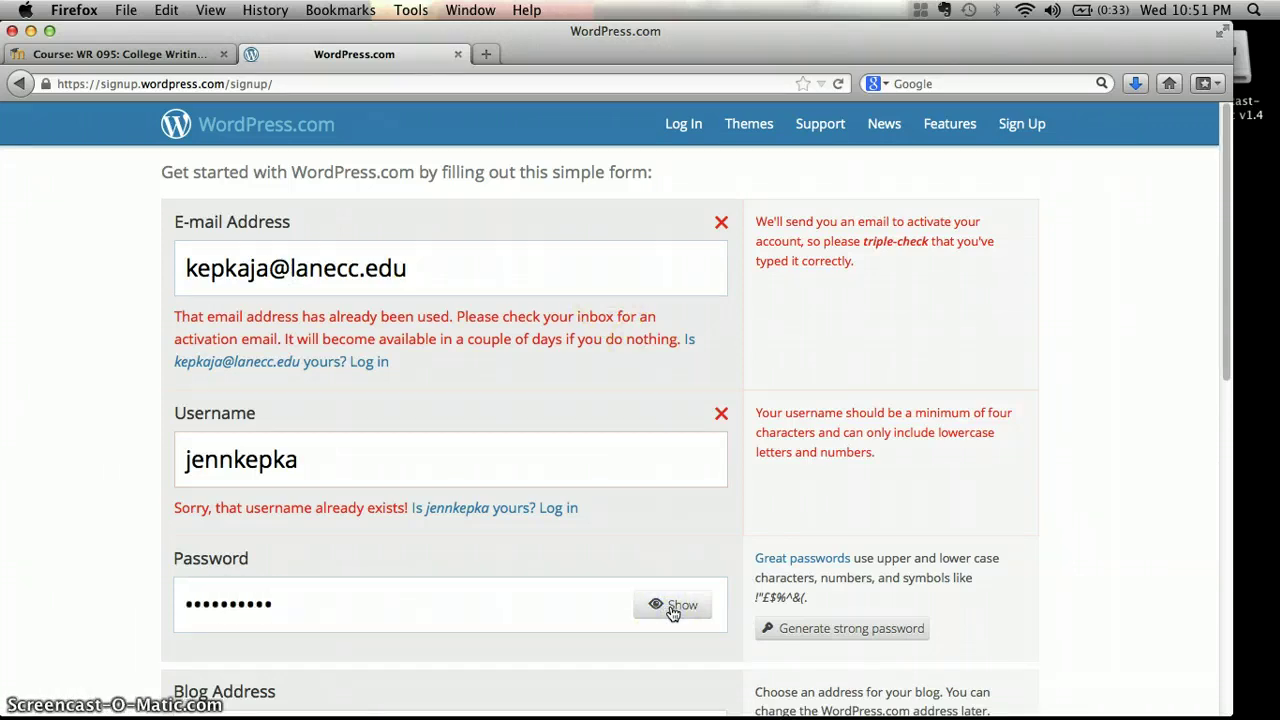
click(677, 606)
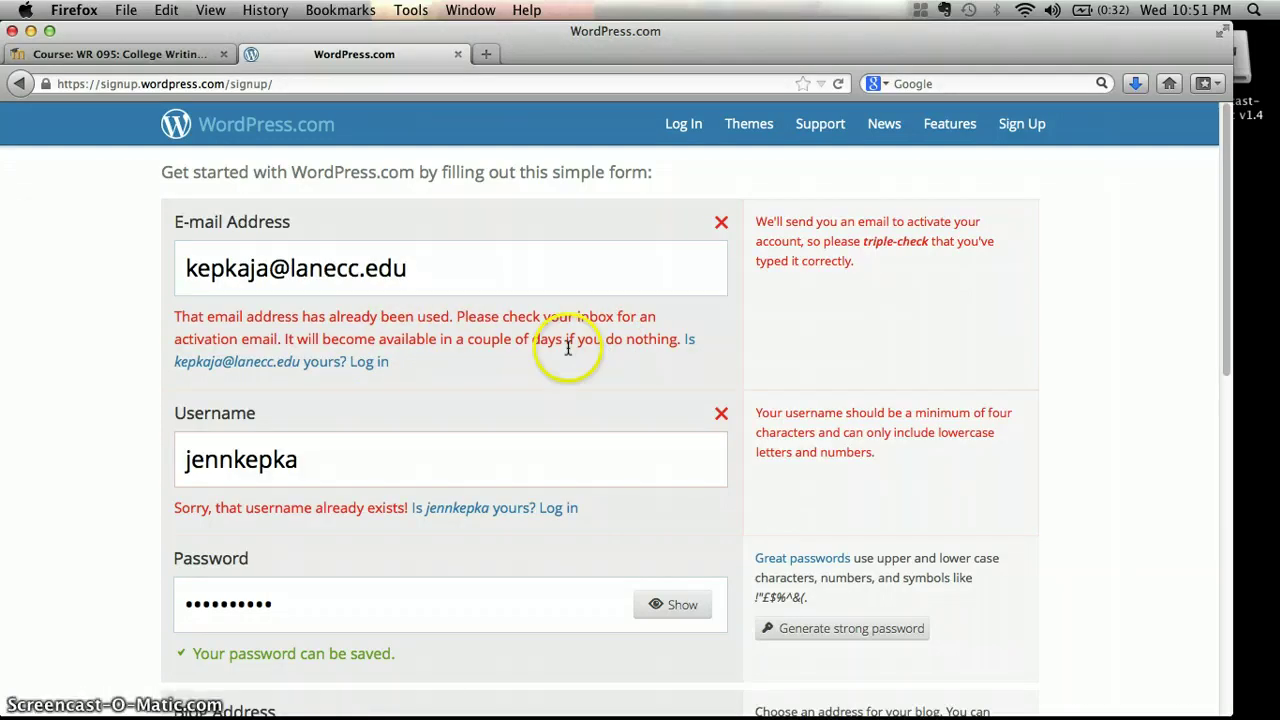
Enter a first-choice blog address, confirmed available, with its .com domain offered at $18.00/year.
scroll(571, 345, down, 3)
scroll(686, 329, down, 4)
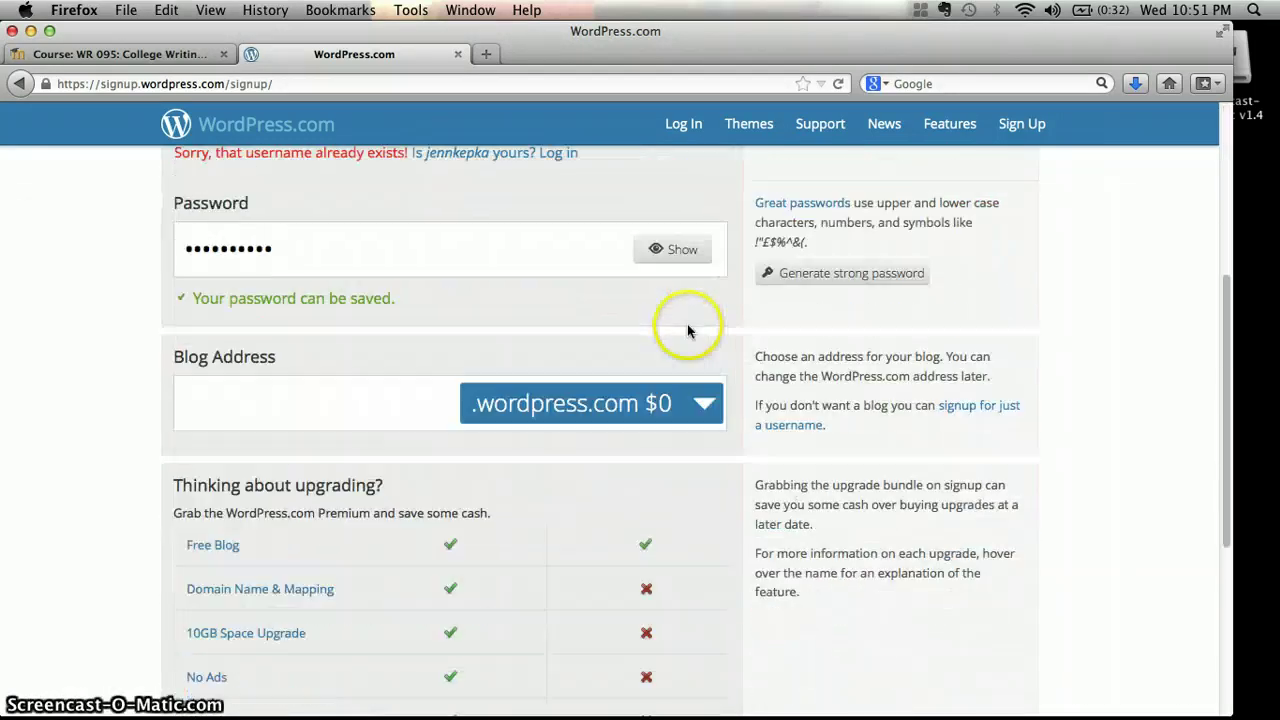
click(396, 336)
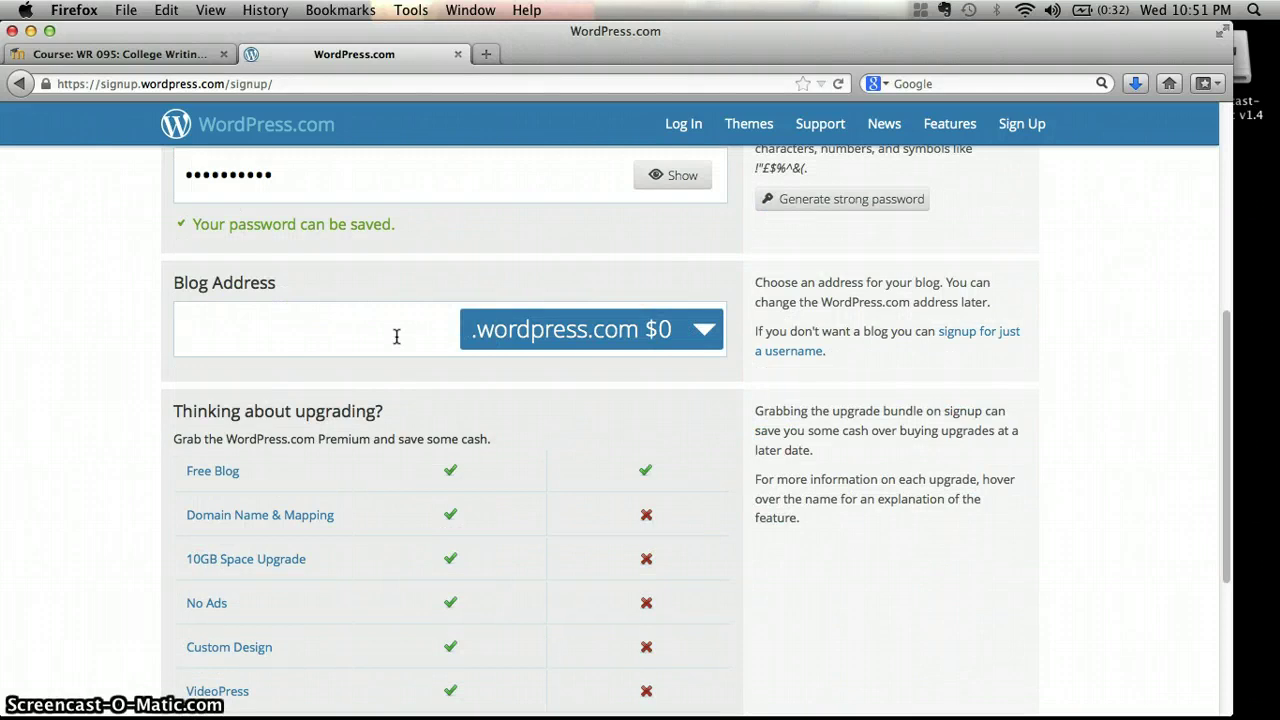
text(kepkajenn)
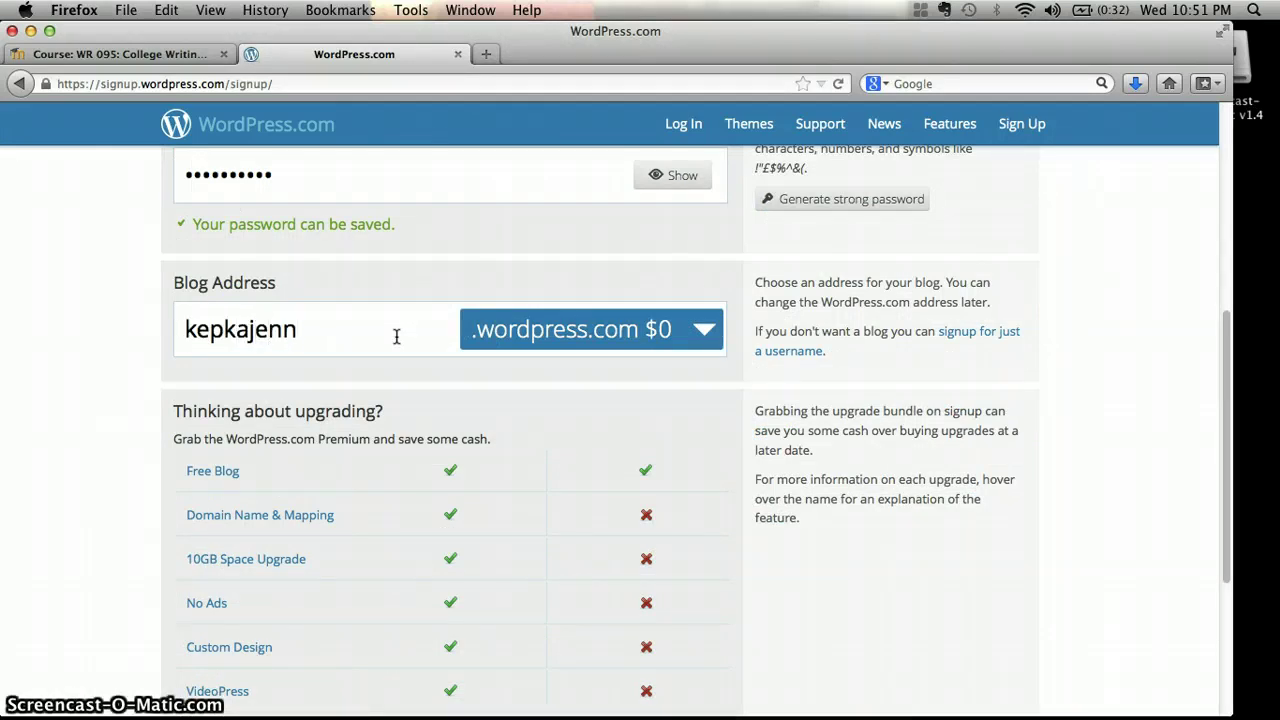
click(443, 336)
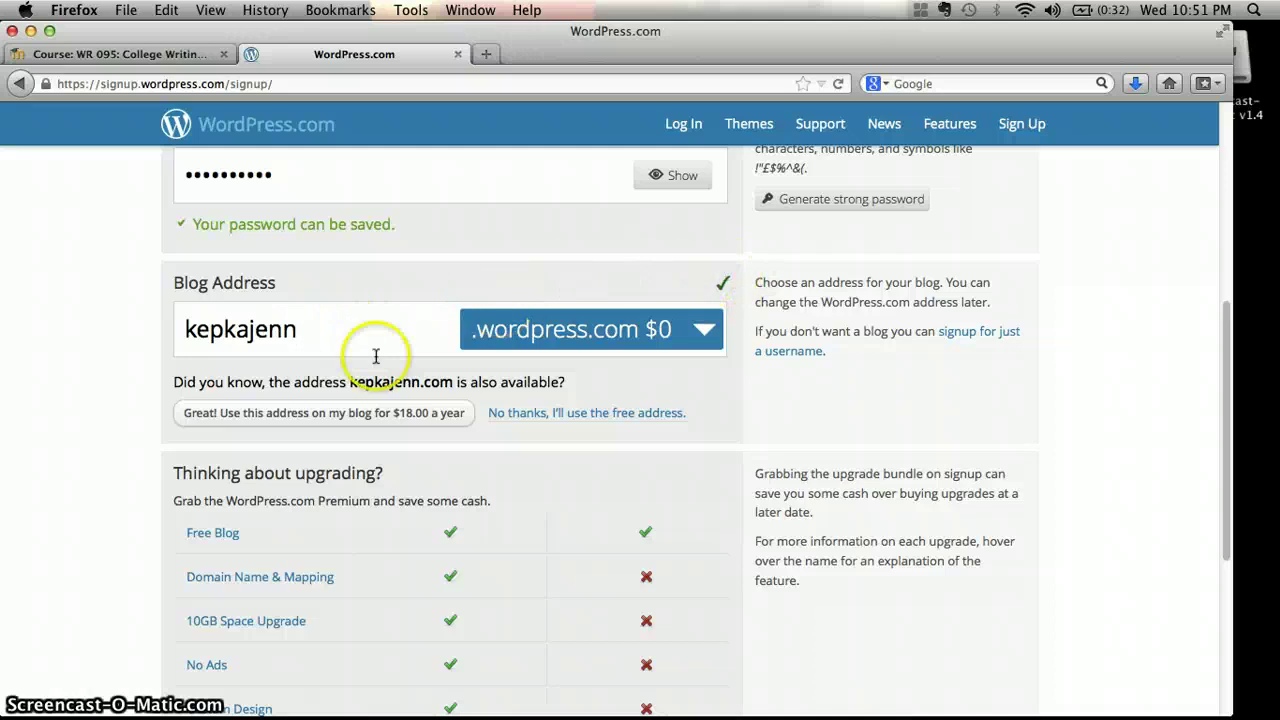
drag(314, 334, 97, 306)
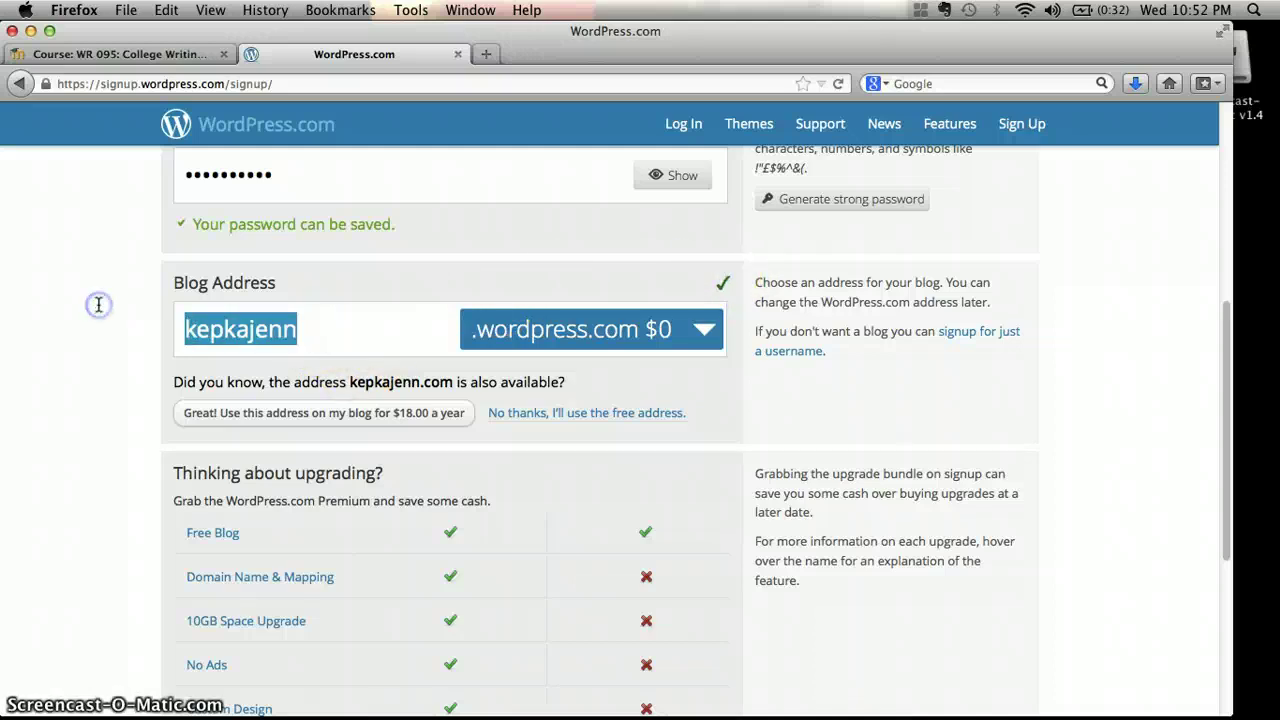
Try alternative blog addresses, finally replacing the field's text with ilovecatsalot.
text(jennkepka)
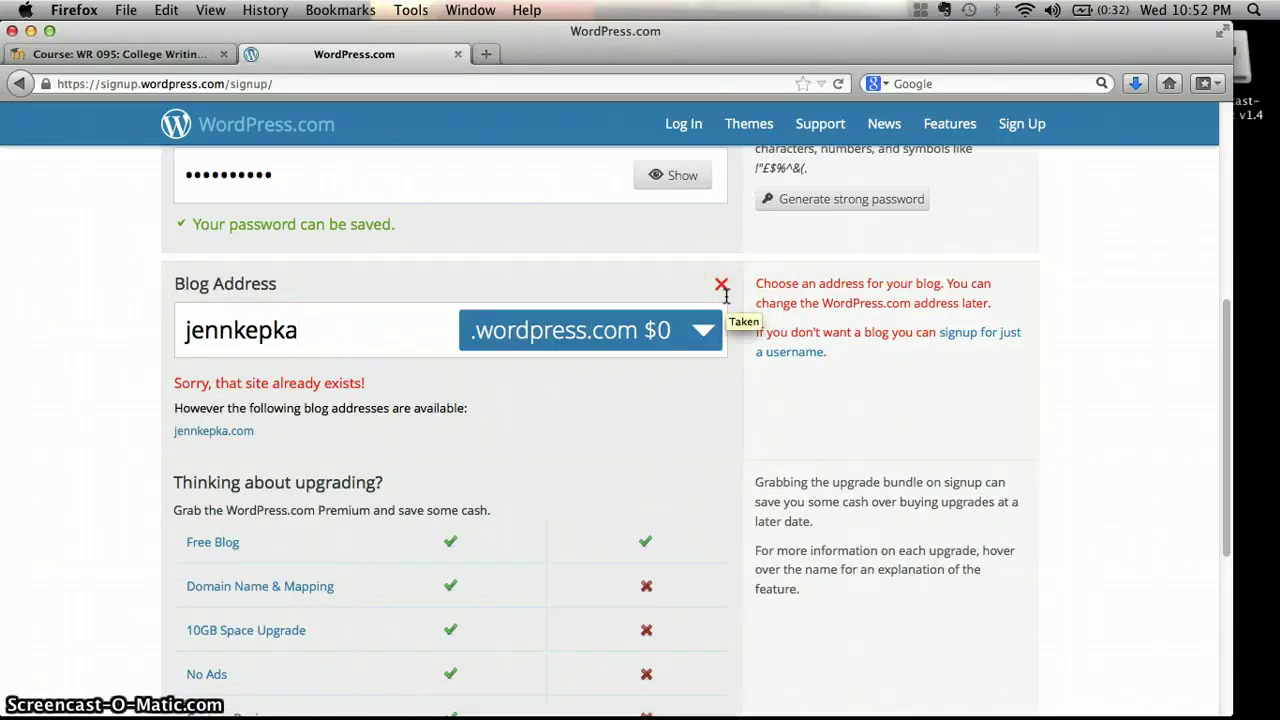
text(12)
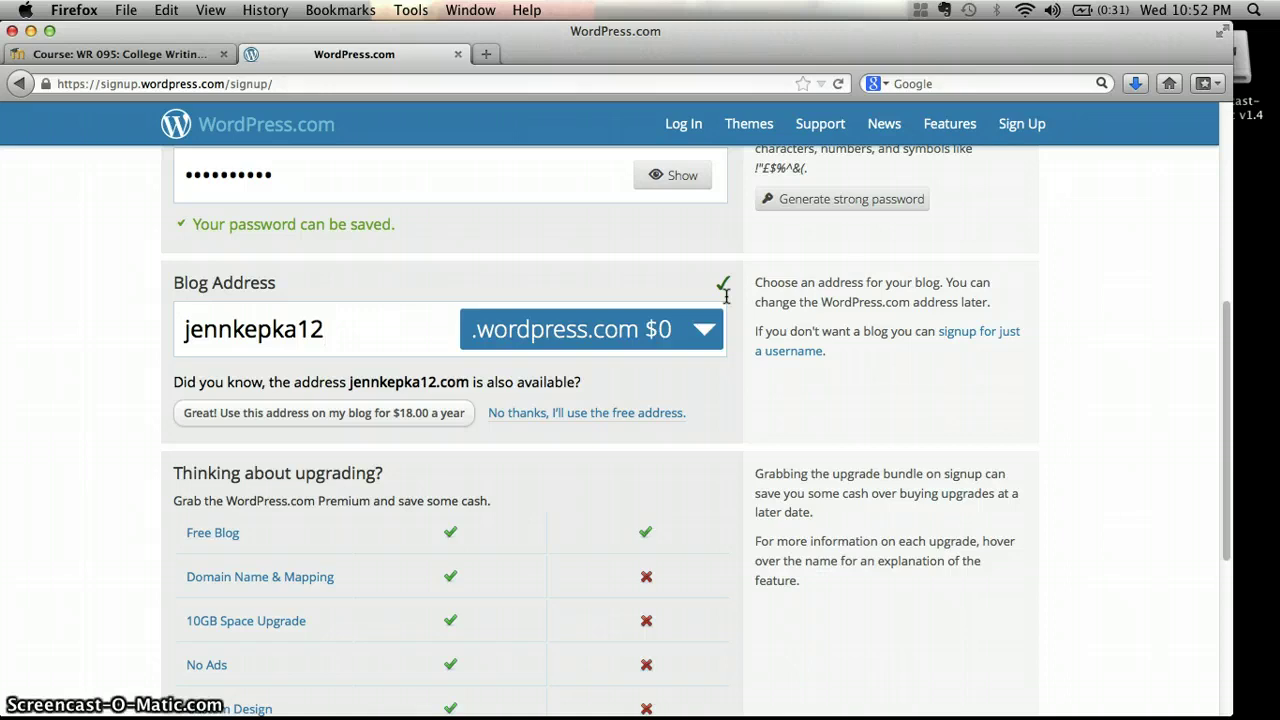
key(super+a)
text(il)
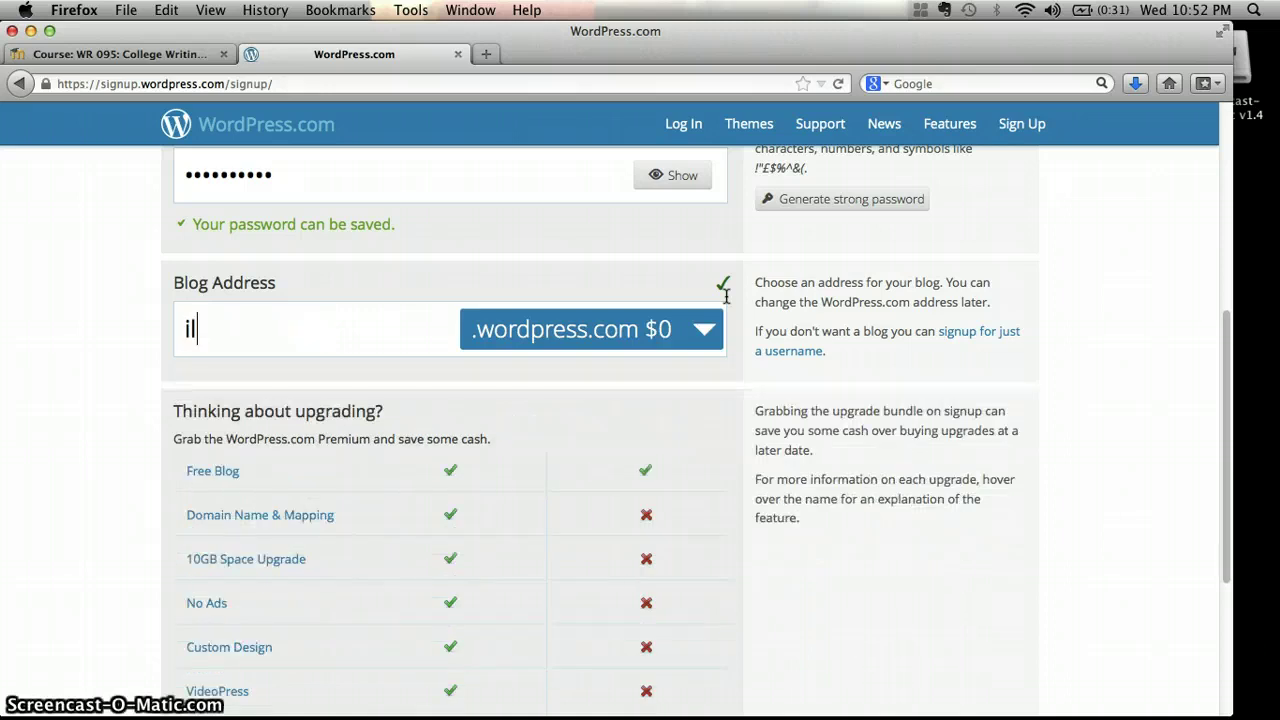
text(ovecatsalot)
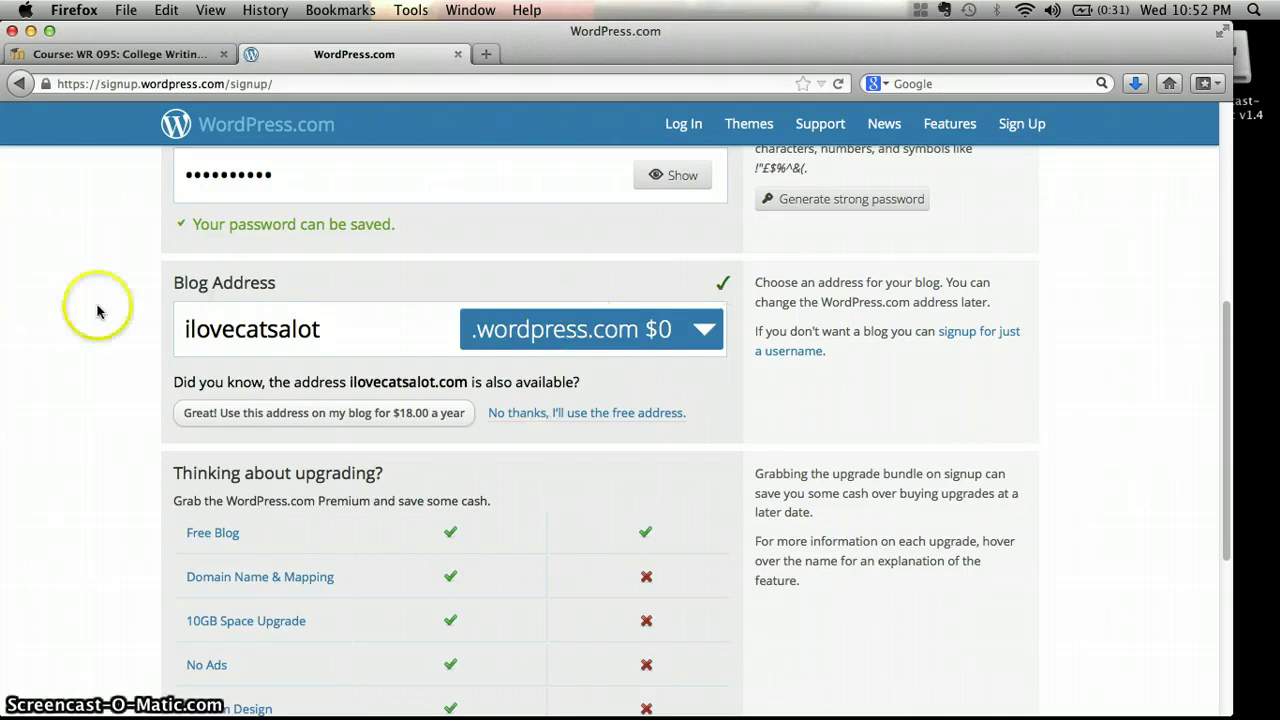
Scroll down to the Premium-versus-Free comparison table and the Create Blog button.
scroll(94, 309, down, 3)
scroll(150, 278, up, 1)
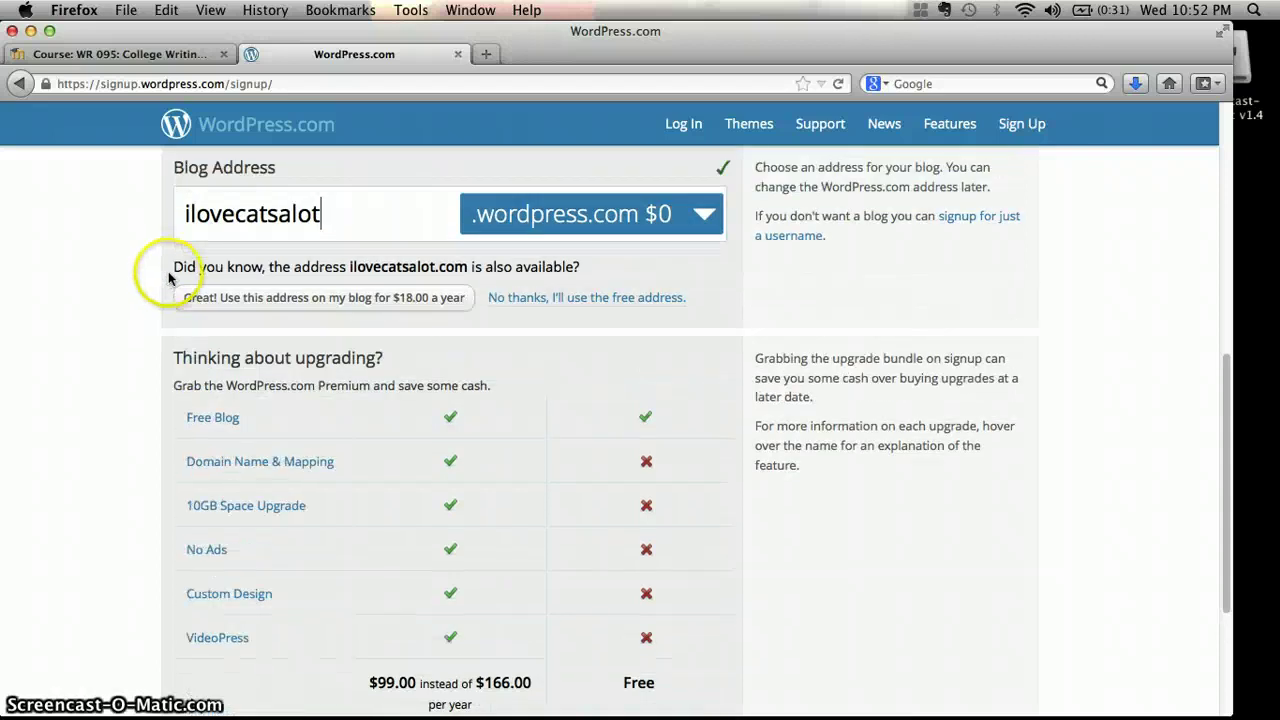
scroll(573, 295, down, 3)
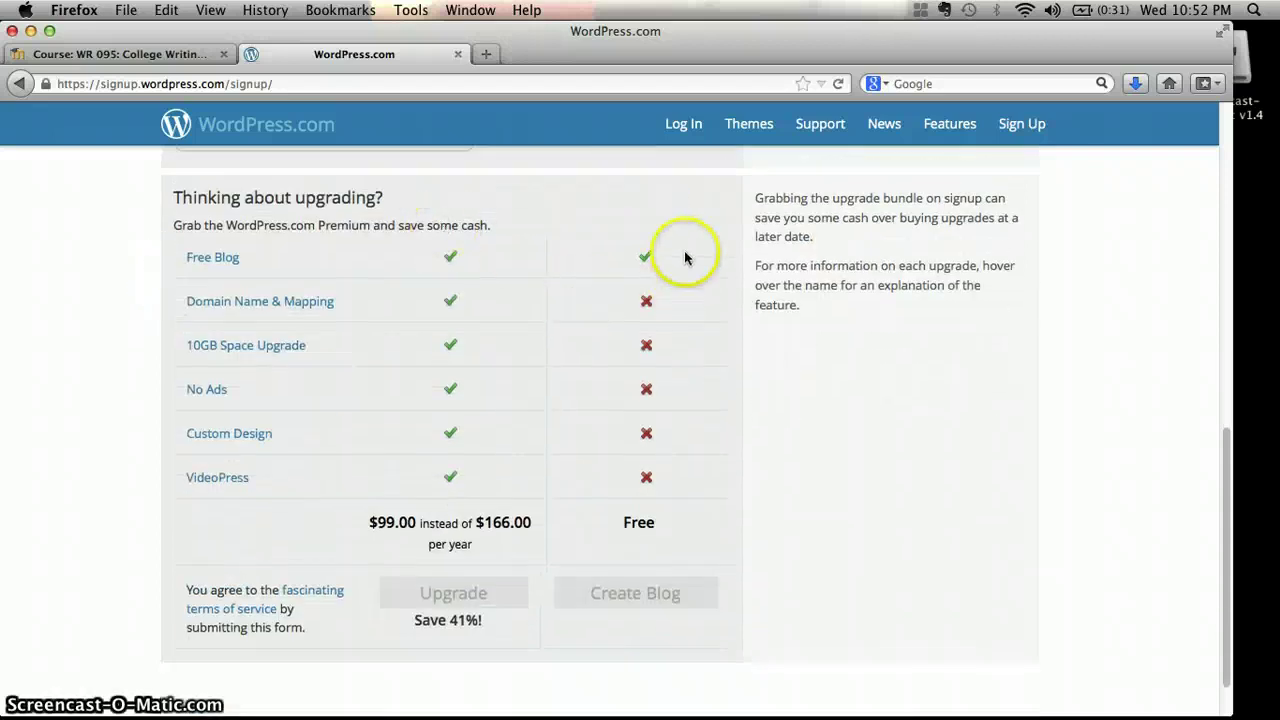
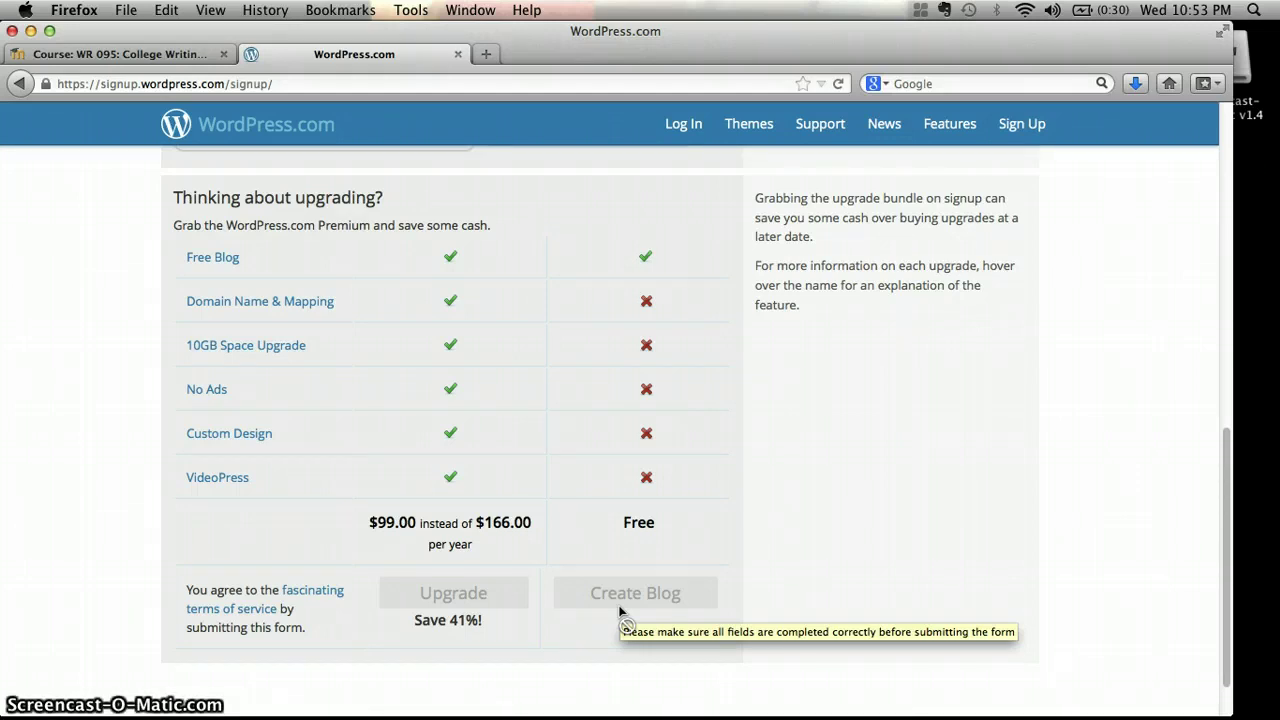
After reviewing the Premium vs Free comparison, go to the WordPress.com Themes gallery.
click(735, 127)
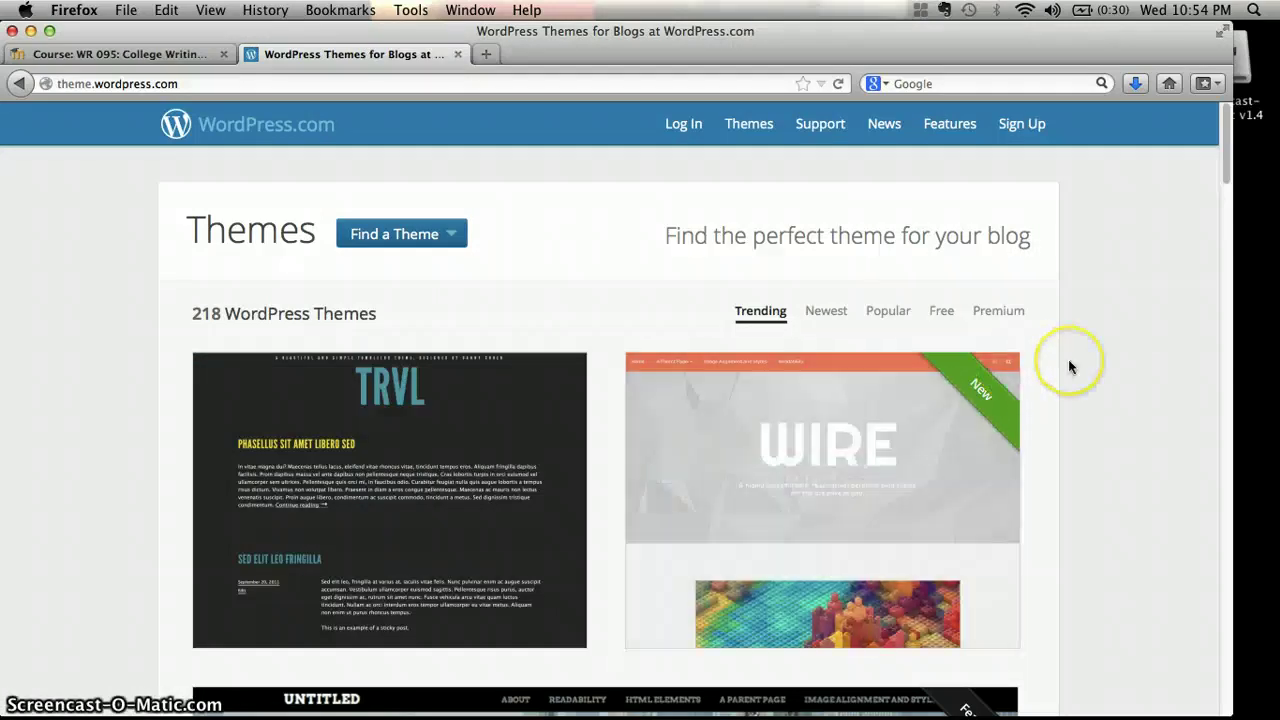
Browse the theme gallery past On a Whim and Flora & Fauna, and start a blog with Adelle.
scroll(1069, 366, down, 10)
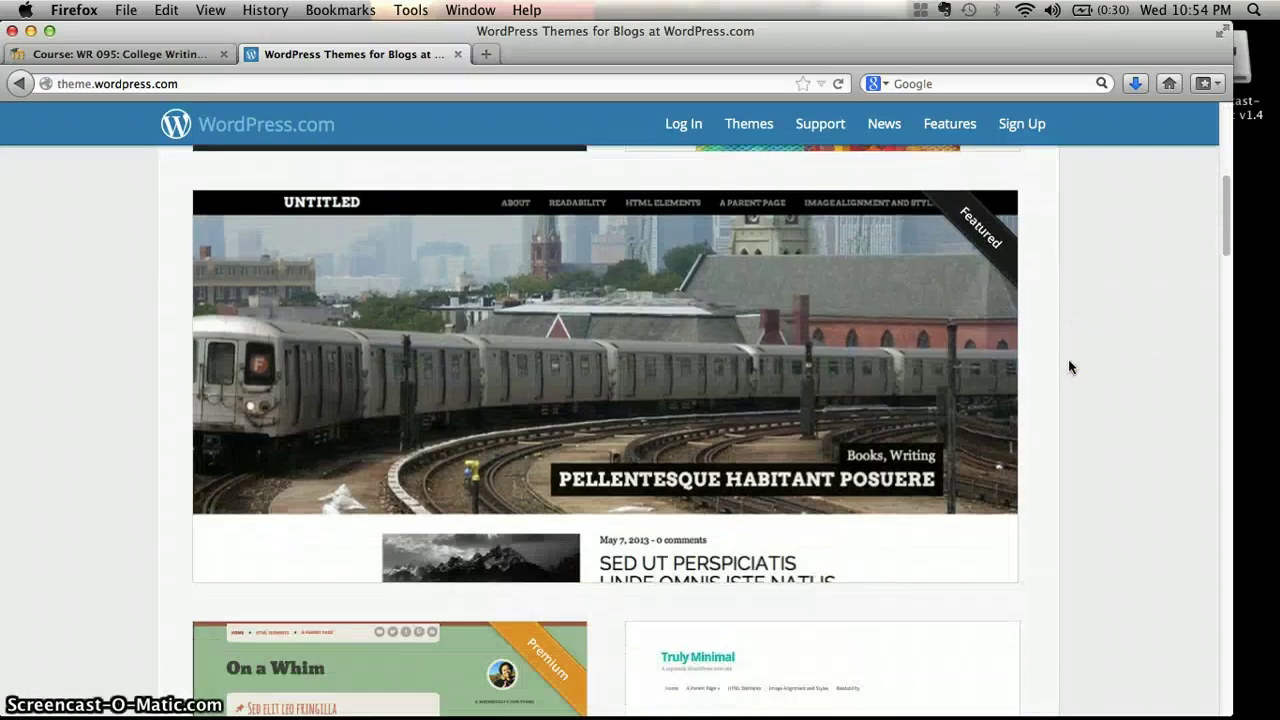
scroll(1068, 363, down, 8)
click(648, 330)
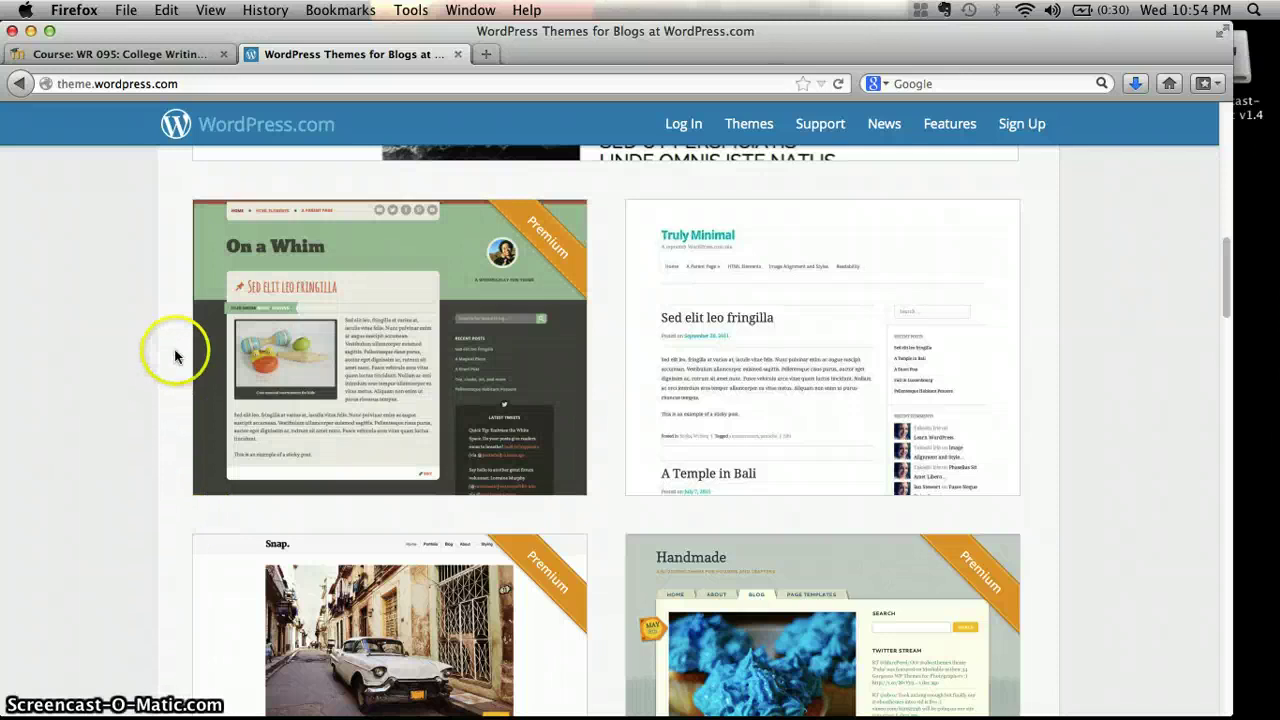
mouse_move(411, 279)
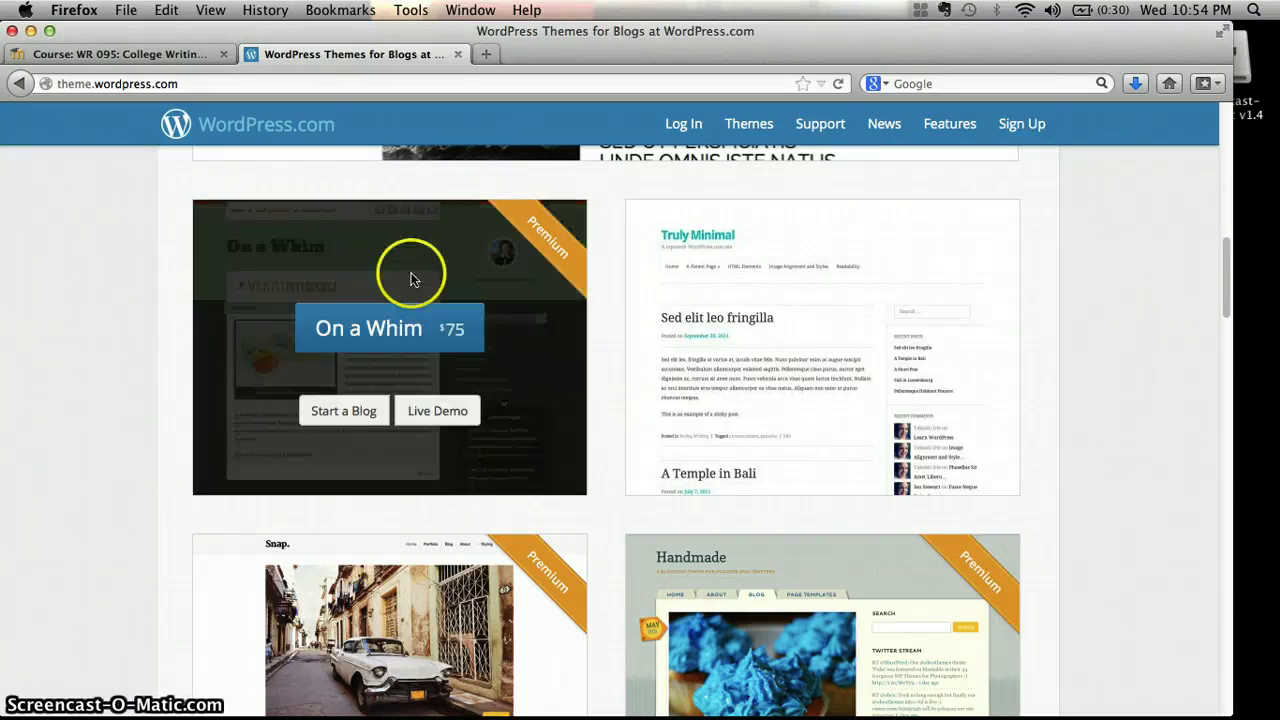
mouse_move(789, 331)
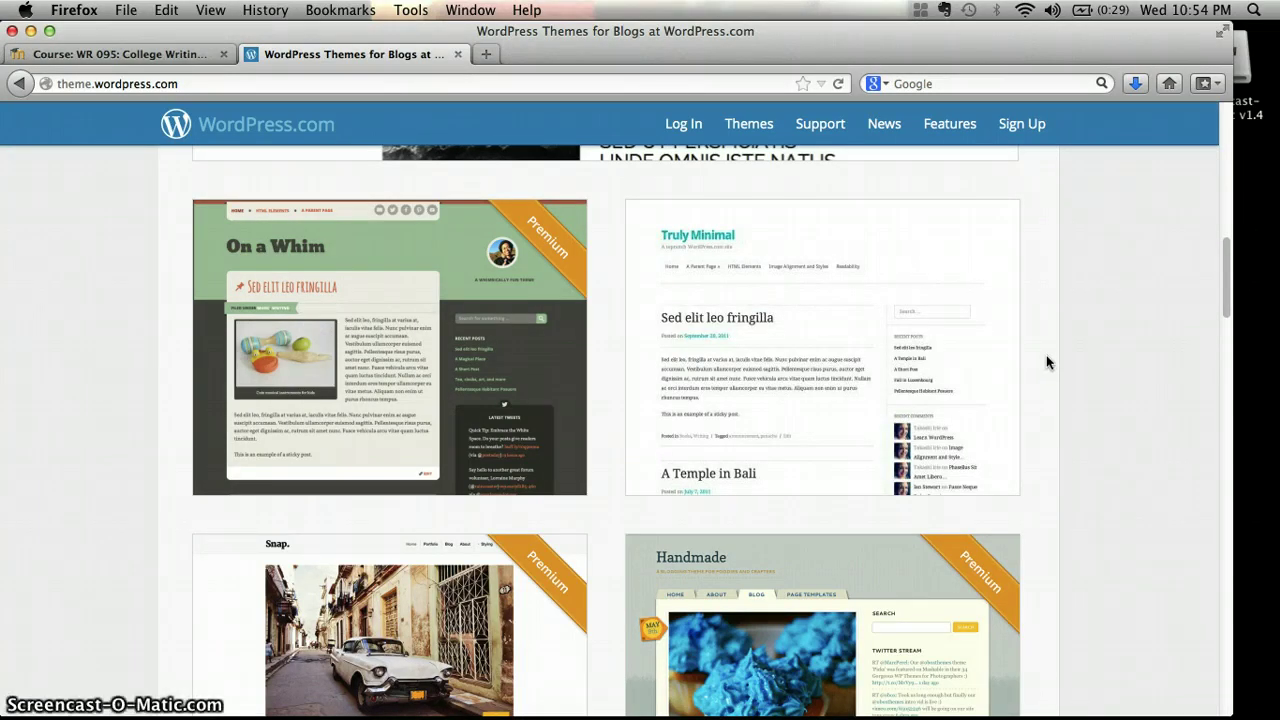
scroll(1046, 356, down, 5)
scroll(1047, 361, down, 5)
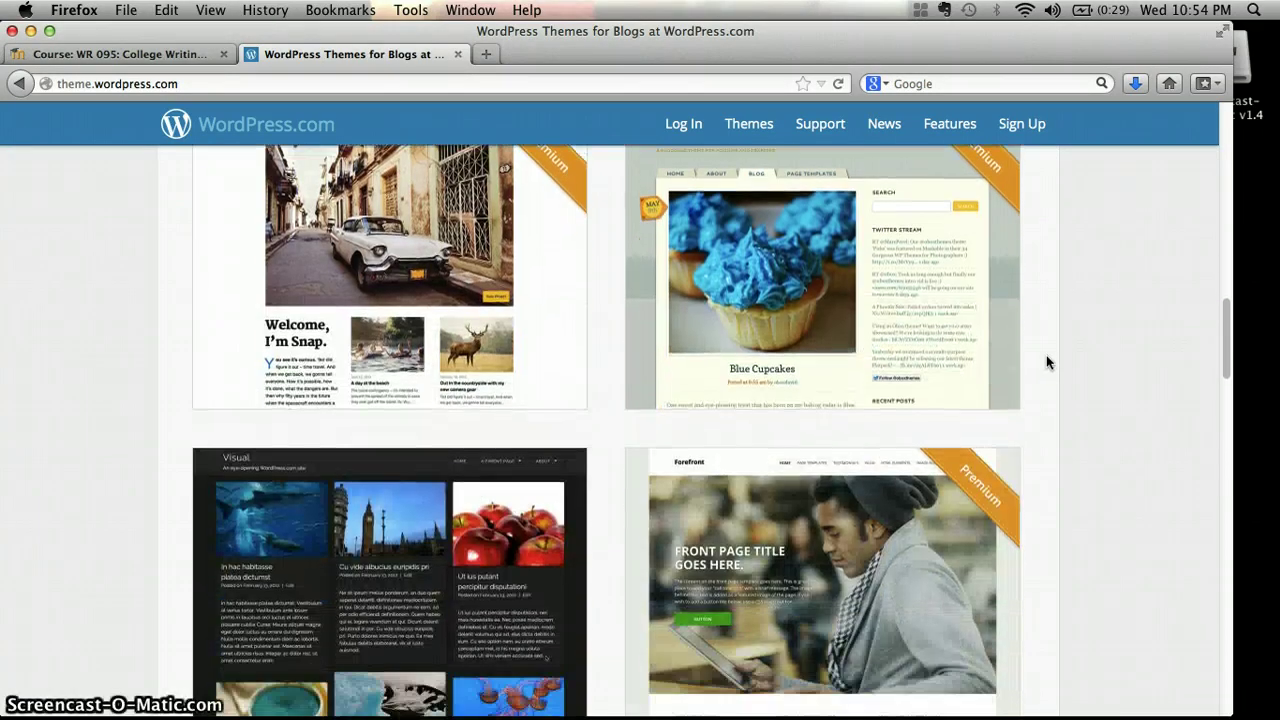
scroll(1047, 361, down, 5)
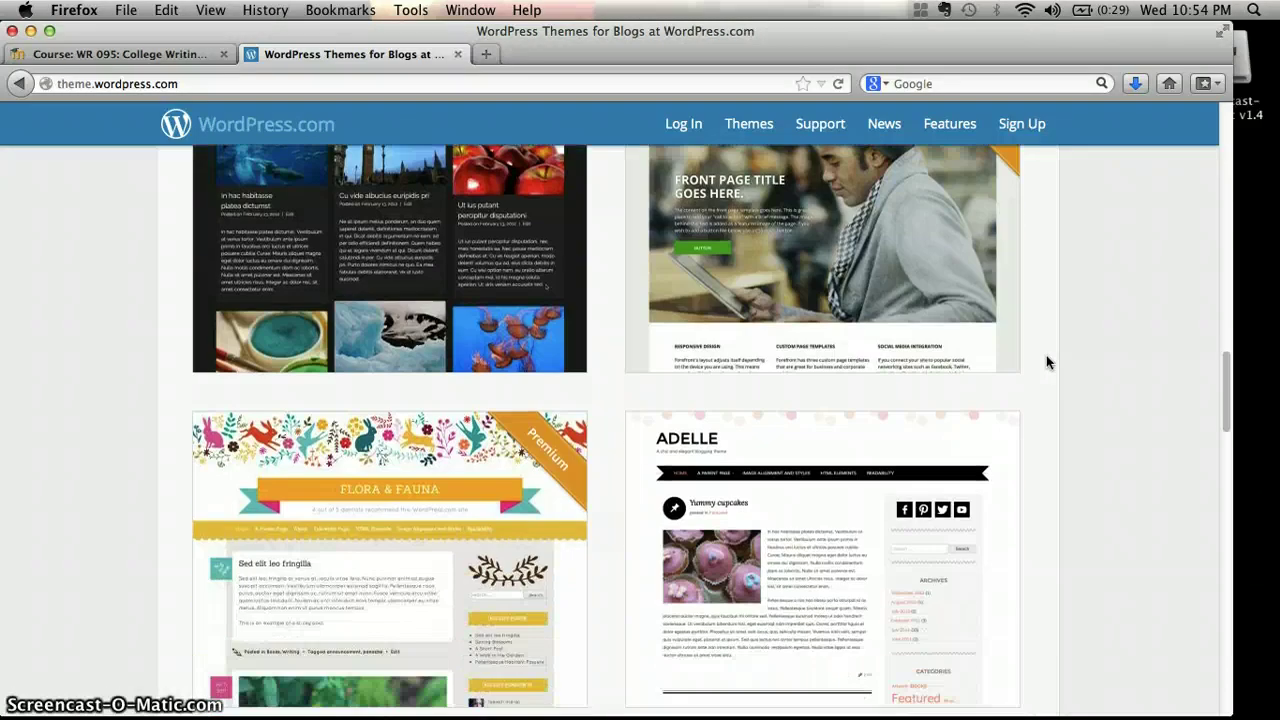
mouse_move(445, 380)
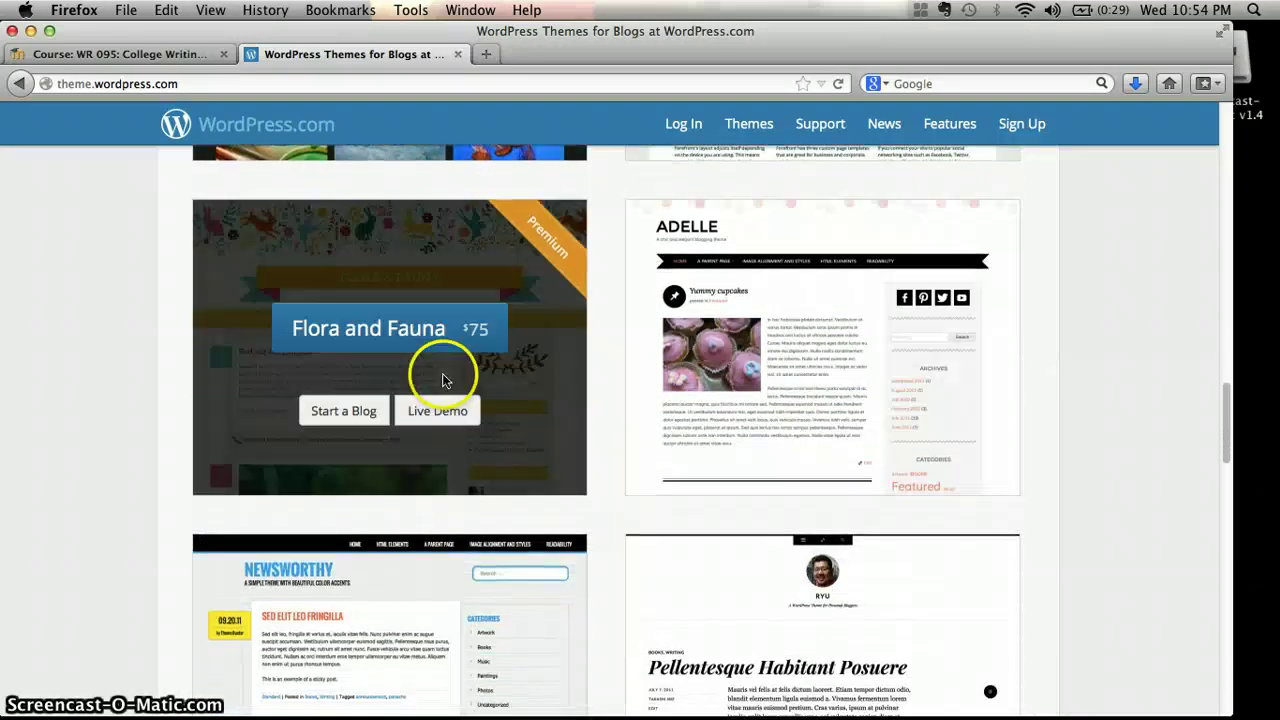
mouse_move(784, 376)
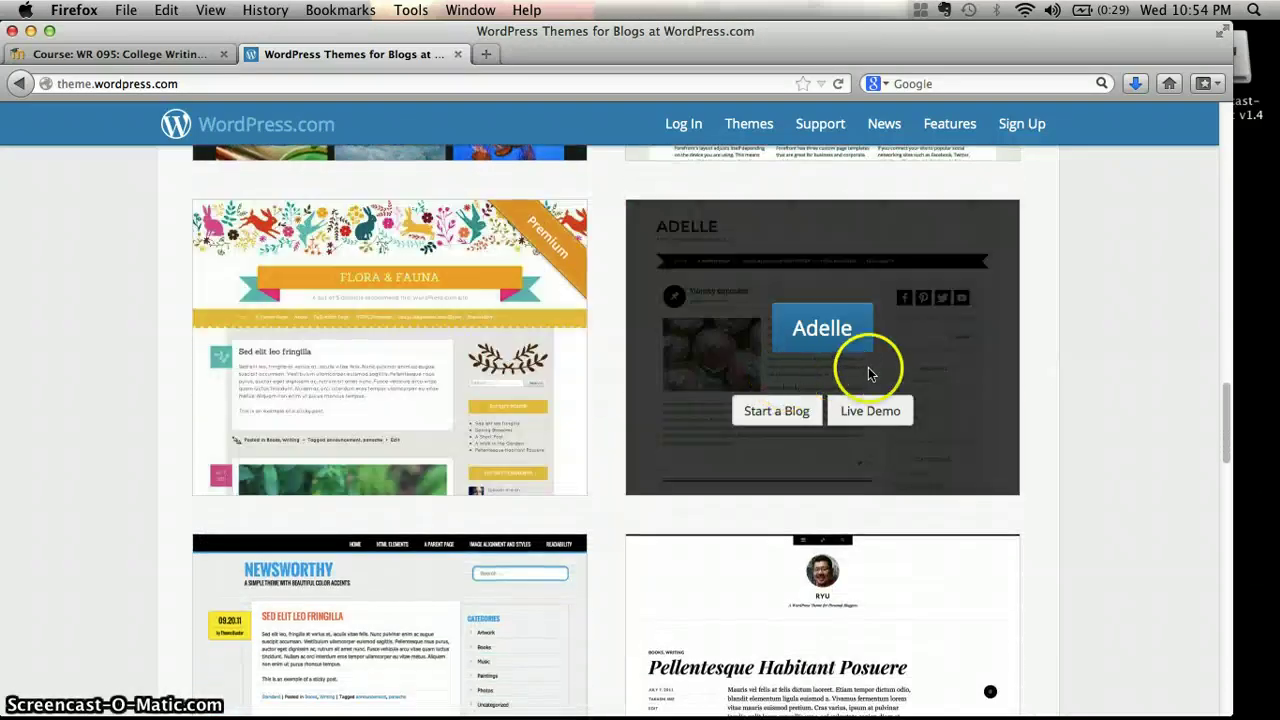
click(777, 412)
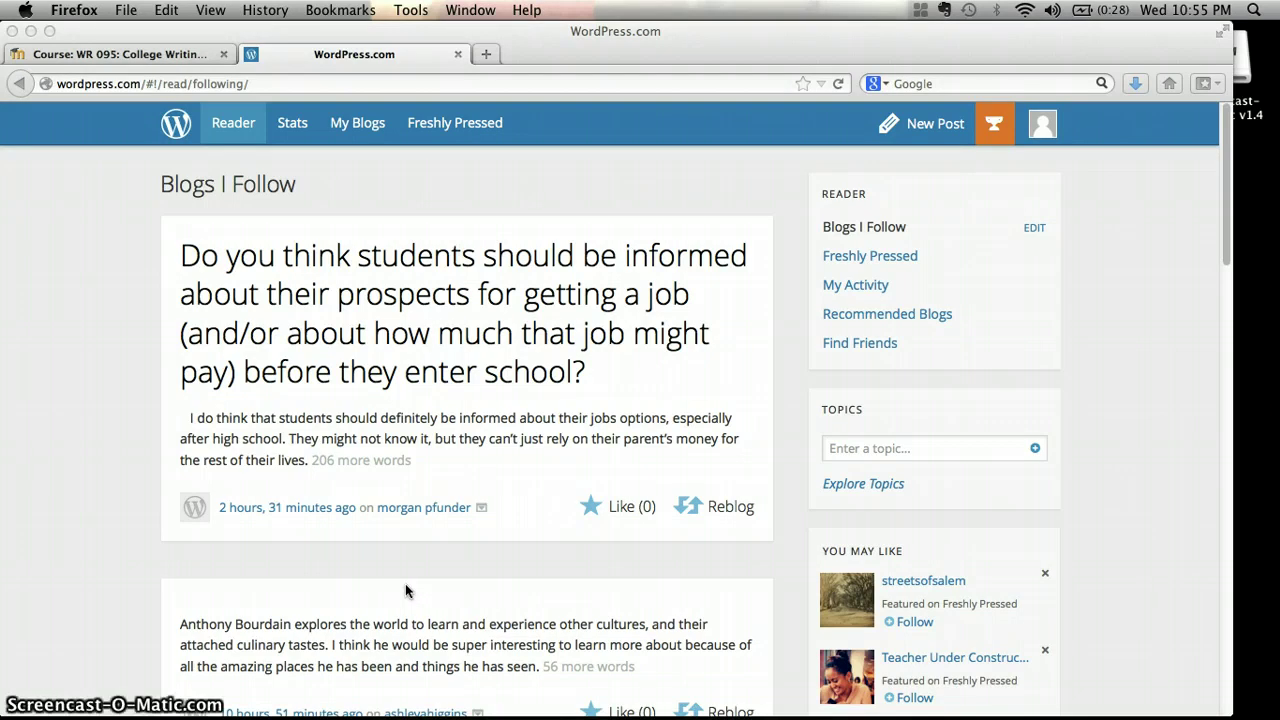
Start a new Text post for the class blog, after rechecking the Reader feed.
click(180, 127)
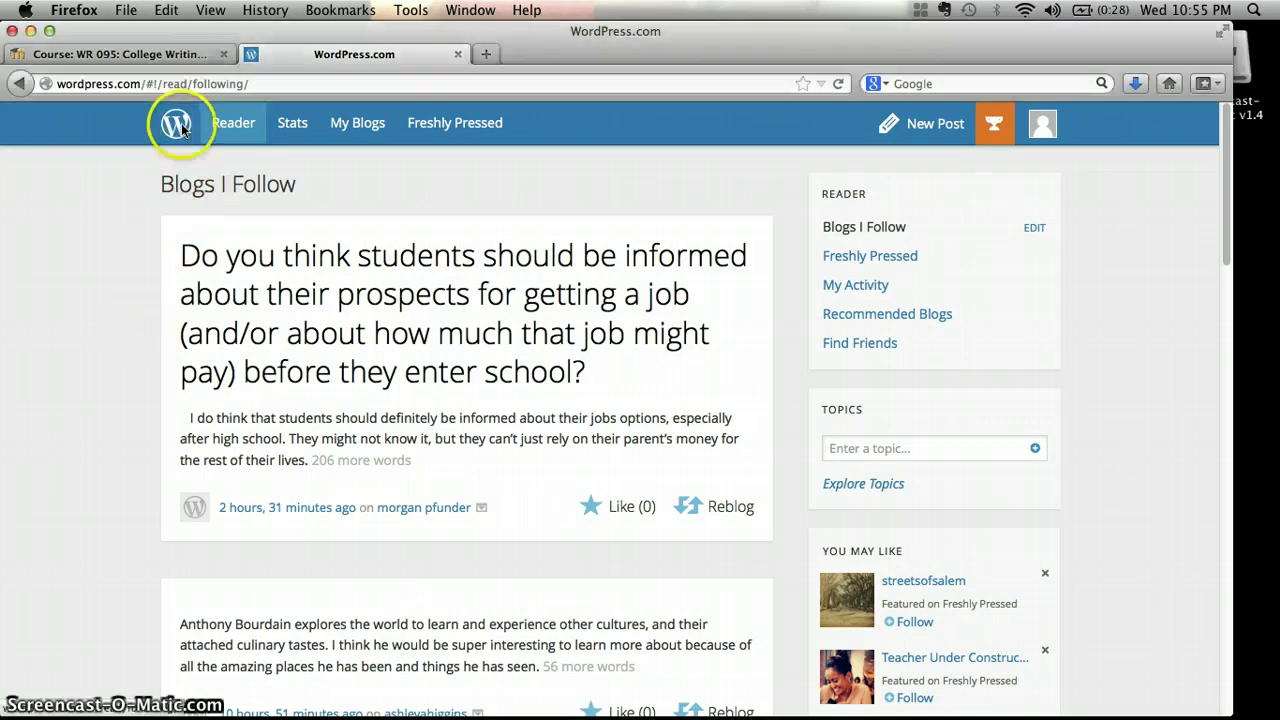
click(929, 135)
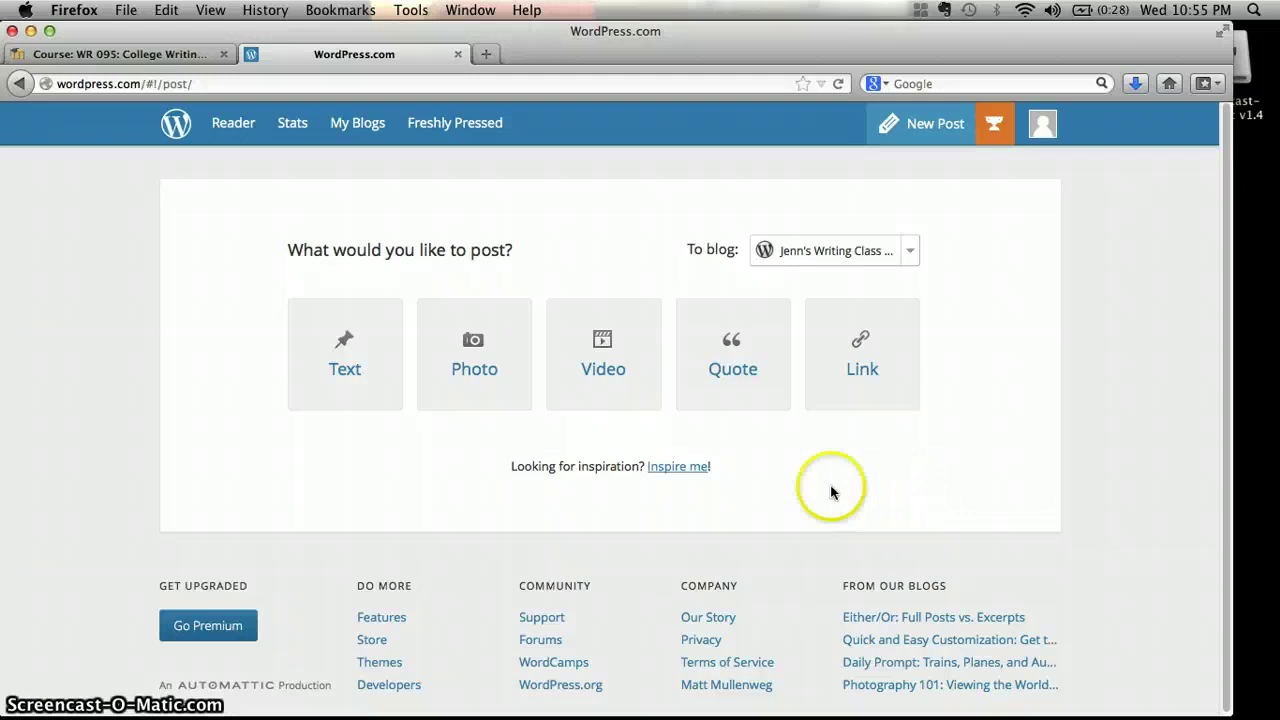
click(178, 132)
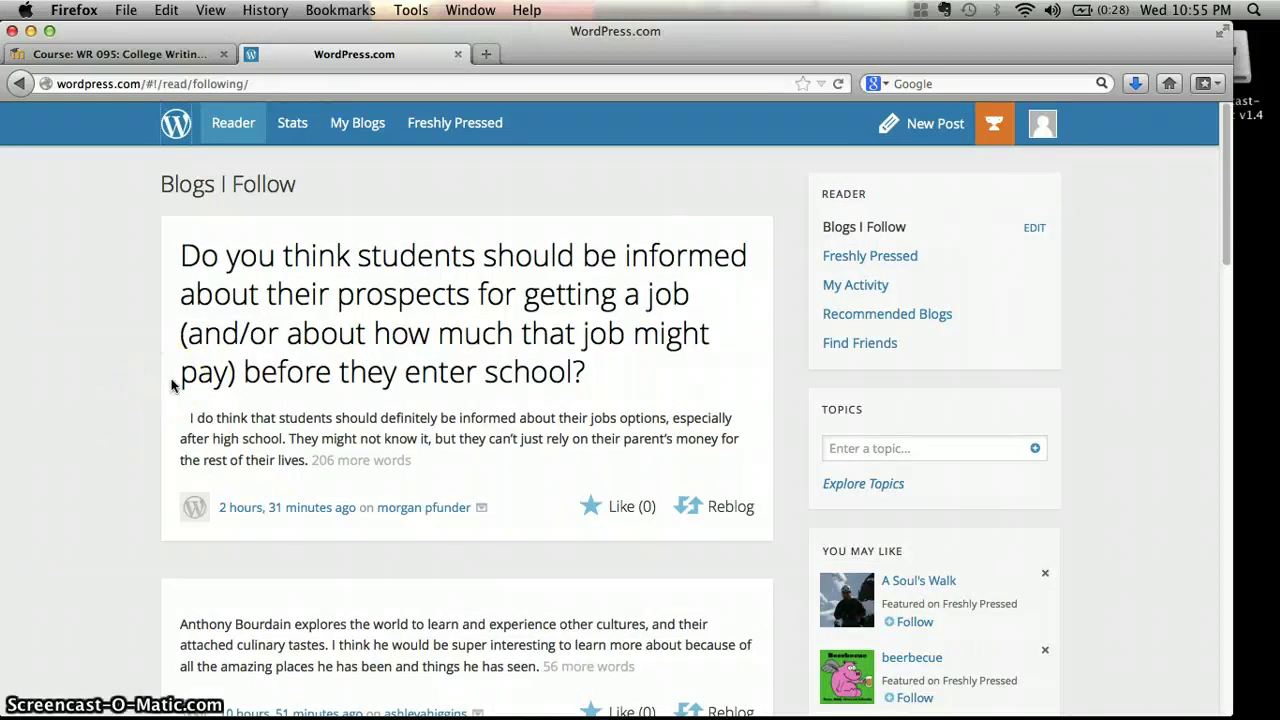
click(177, 130)
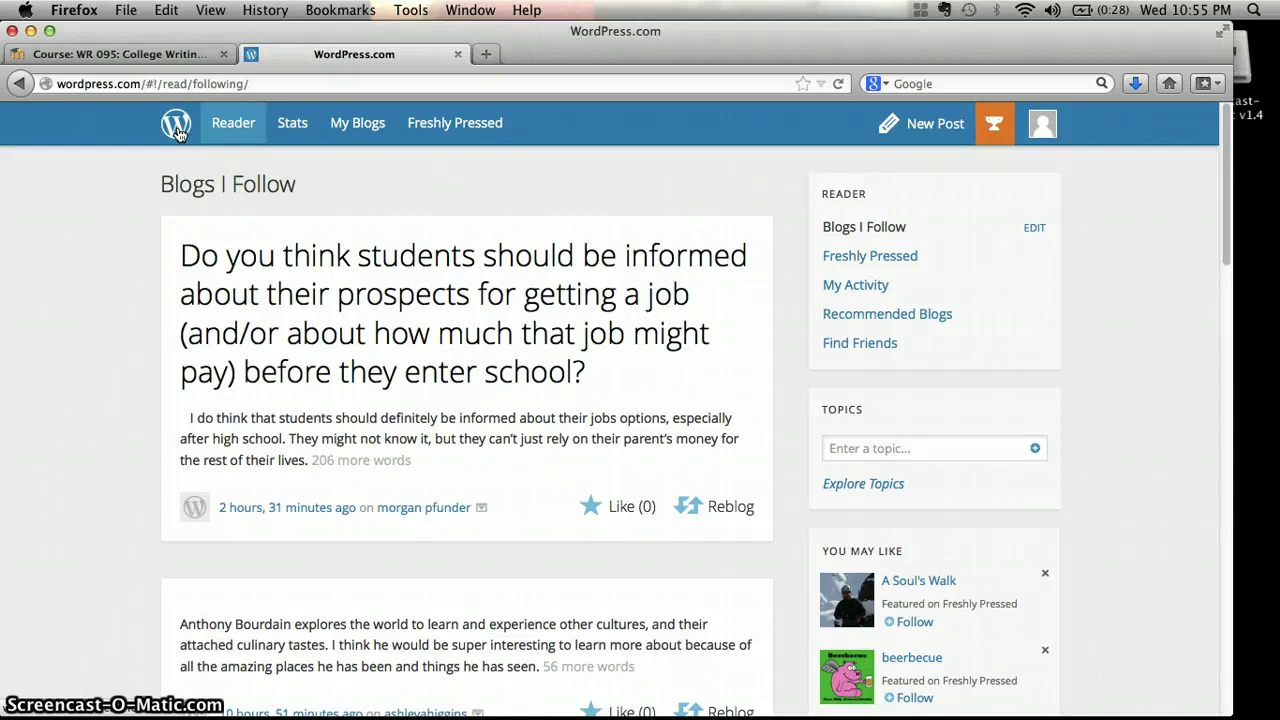
click(921, 131)
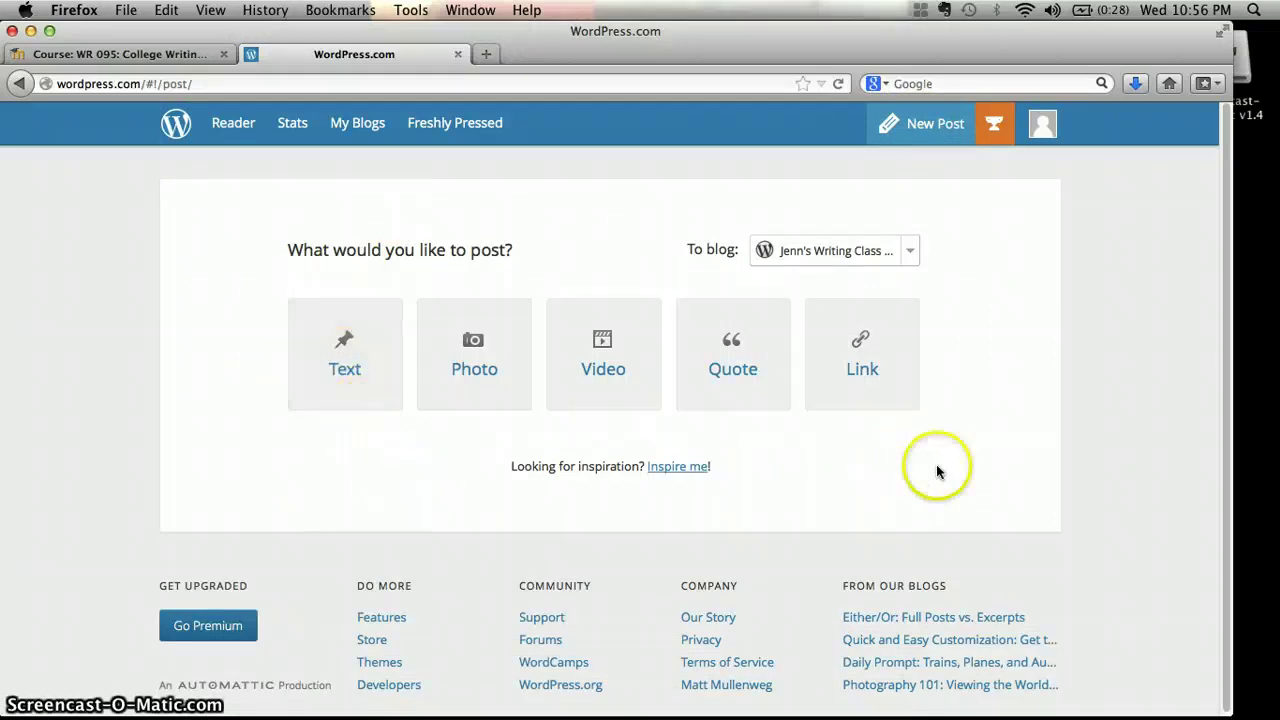
click(352, 382)
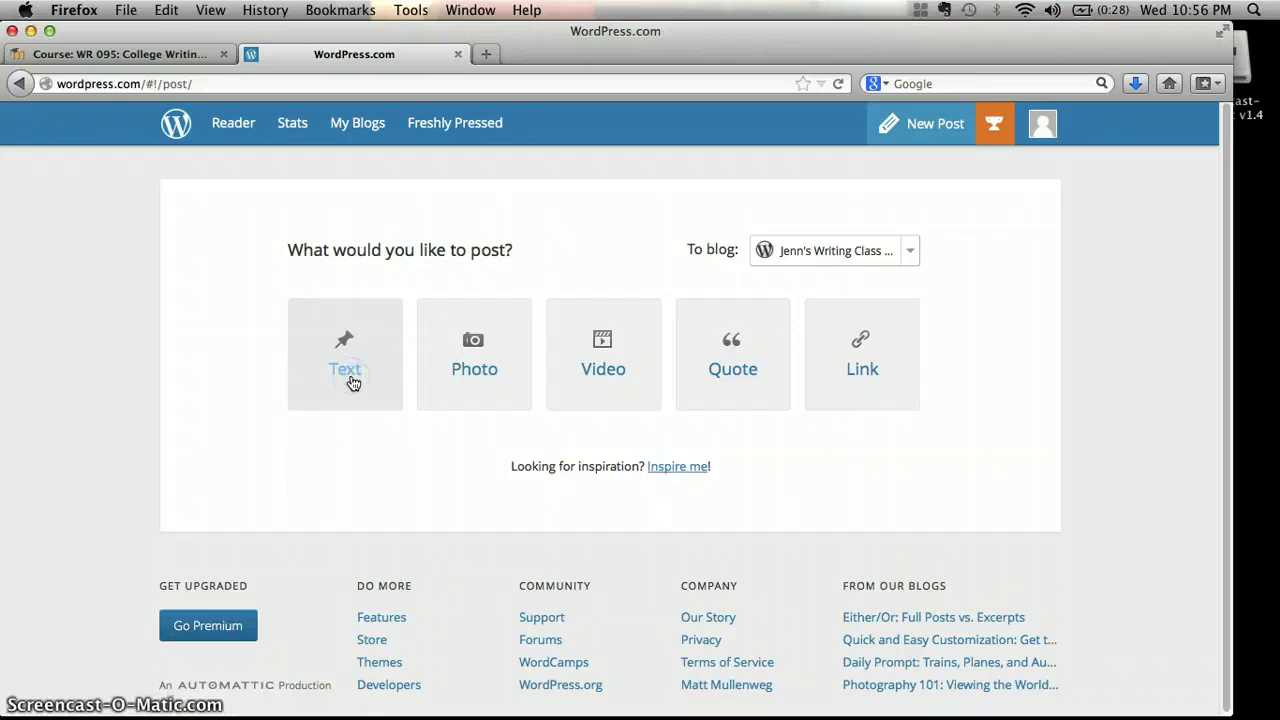
Title the post 'Read and Response#1' and write '200 words on a respond' in the body.
click(398, 252)
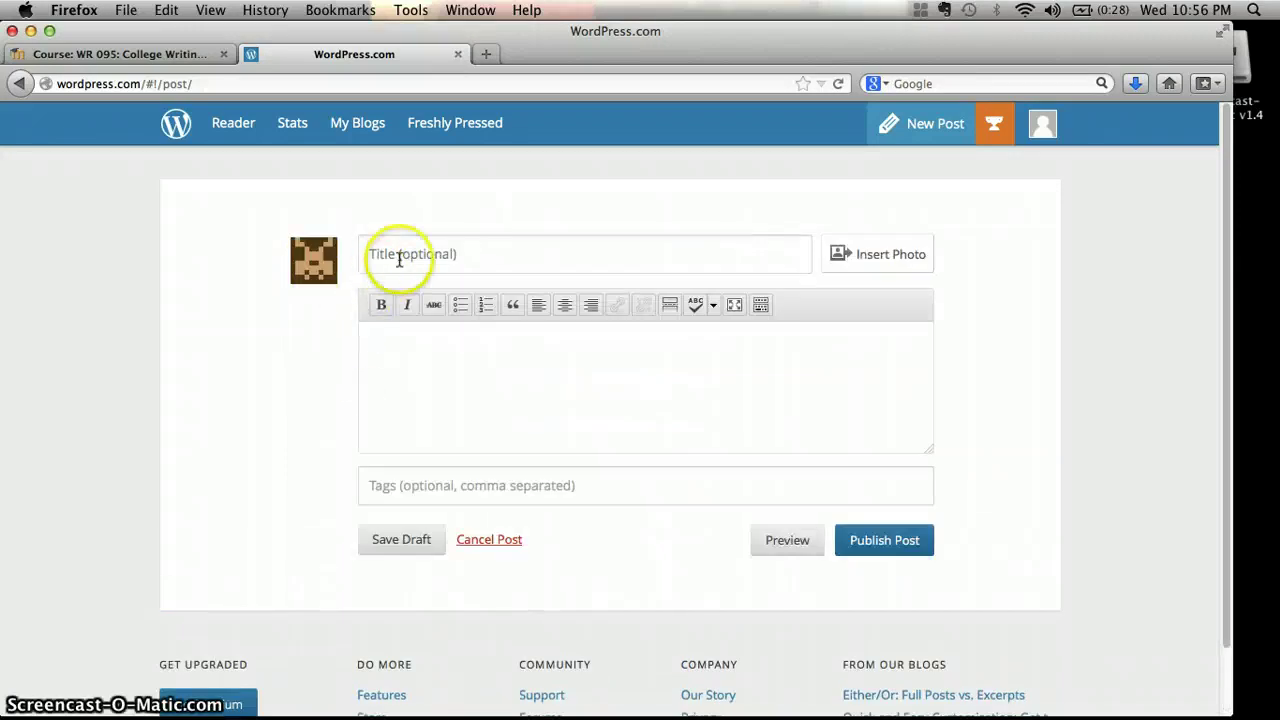
text(Here is my title)
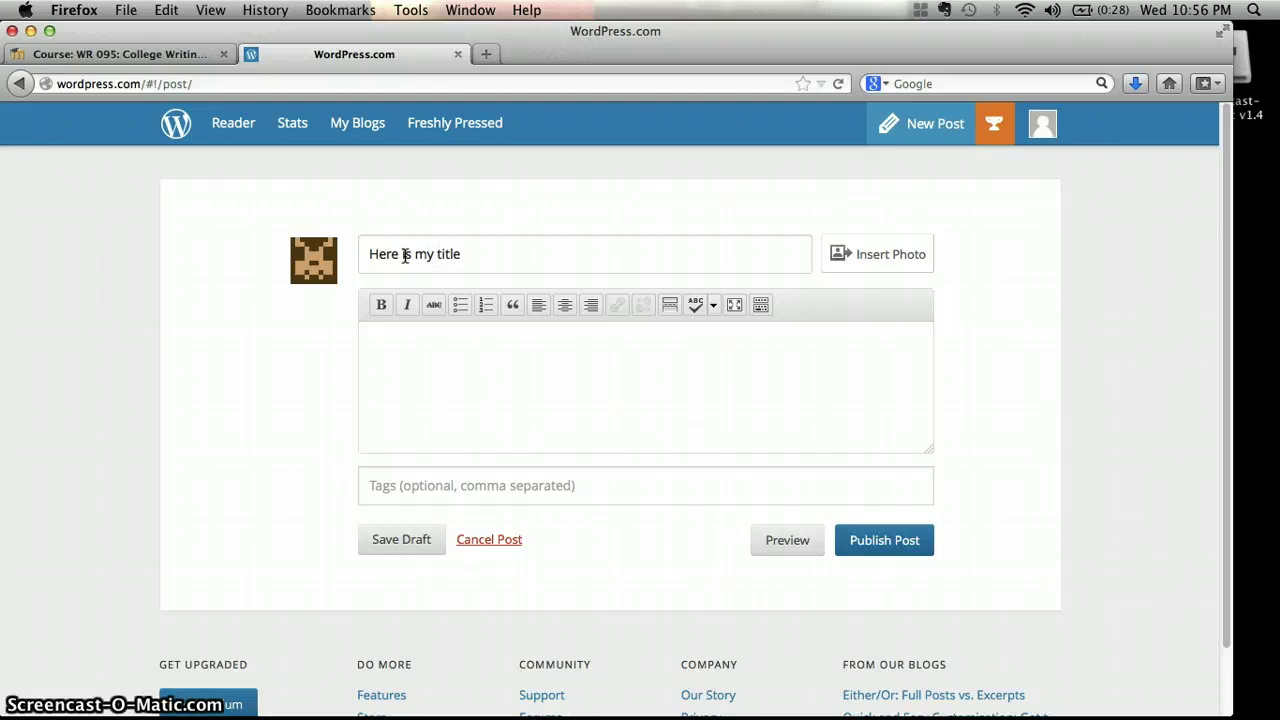
key(super+a)
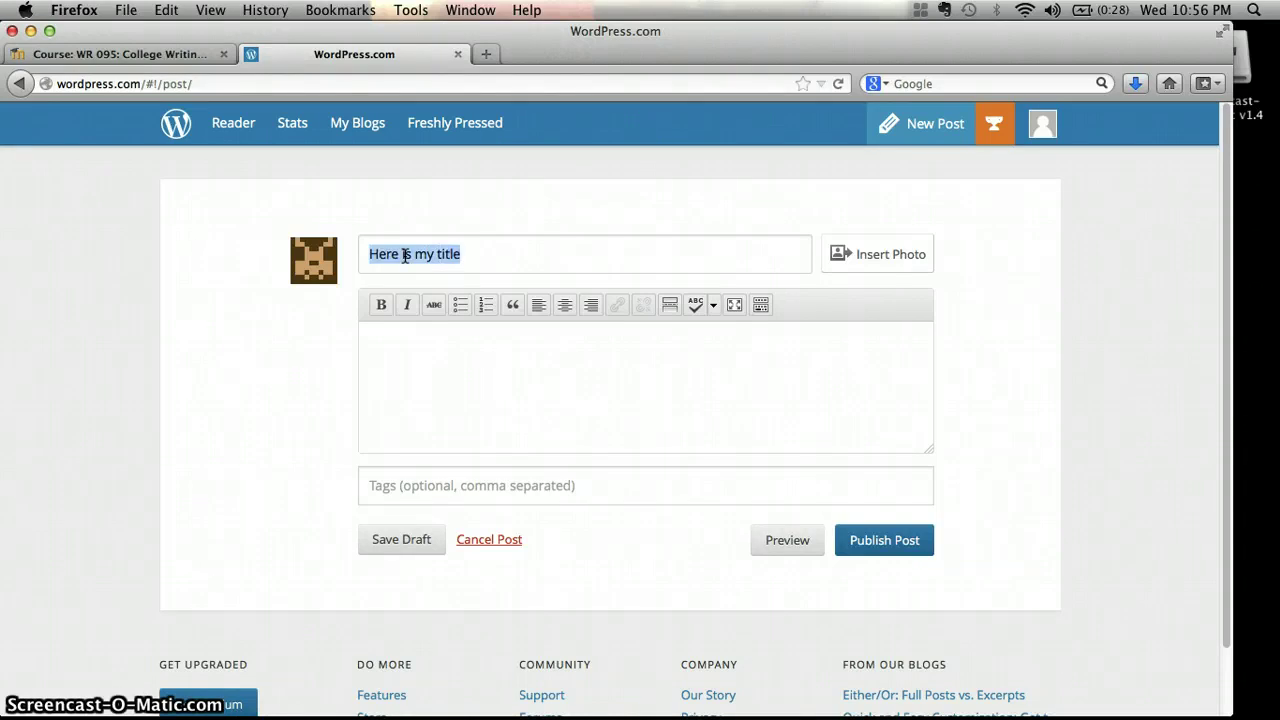
text(Read and Respons)
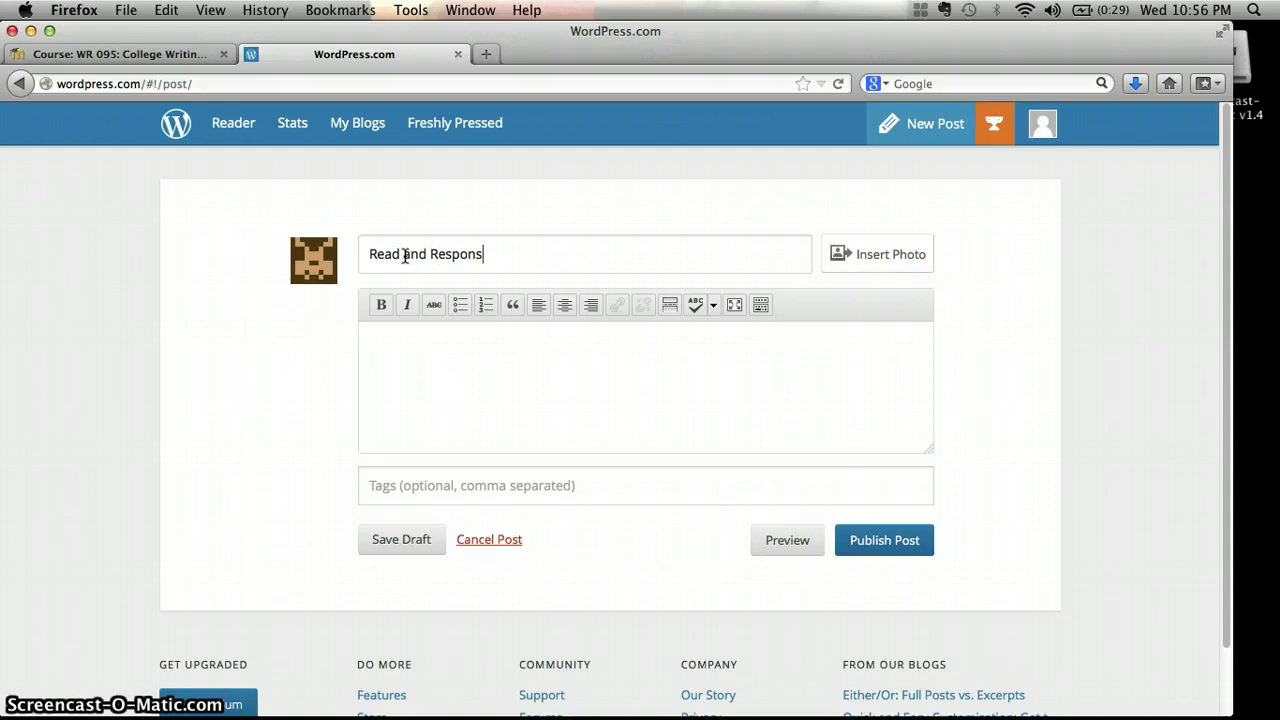
text(e#1)
click(446, 362)
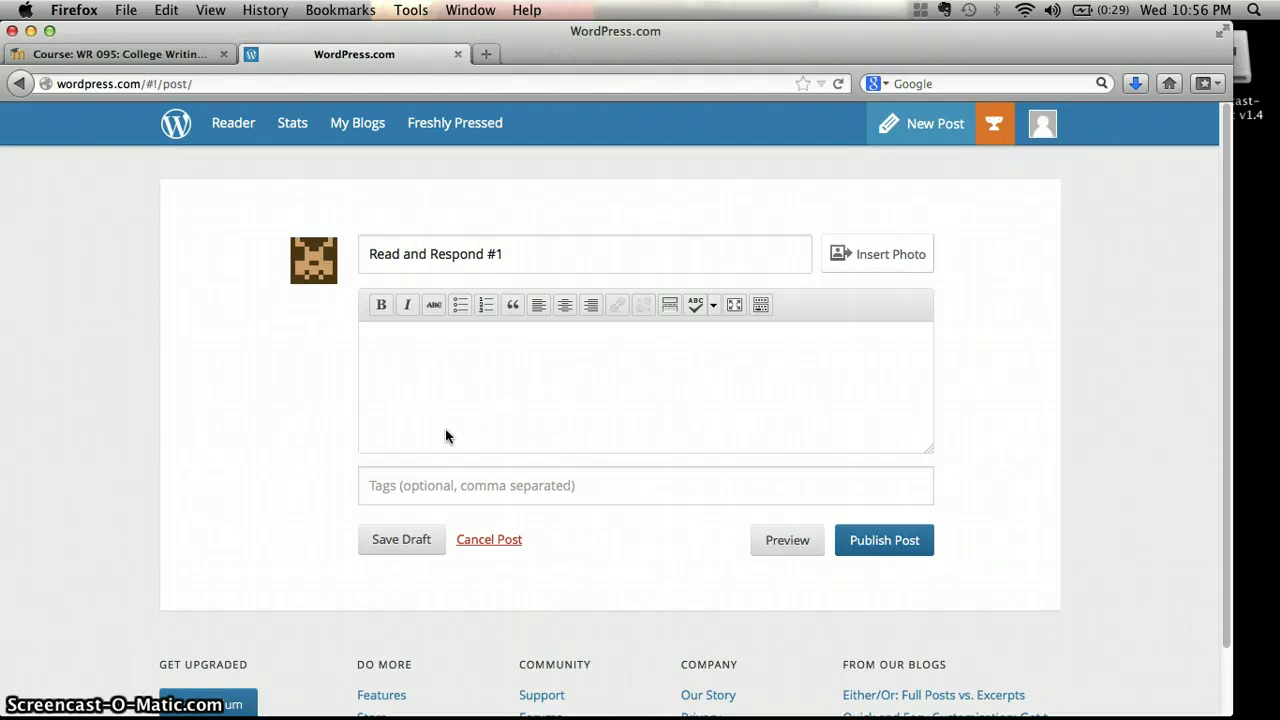
text(200 words )
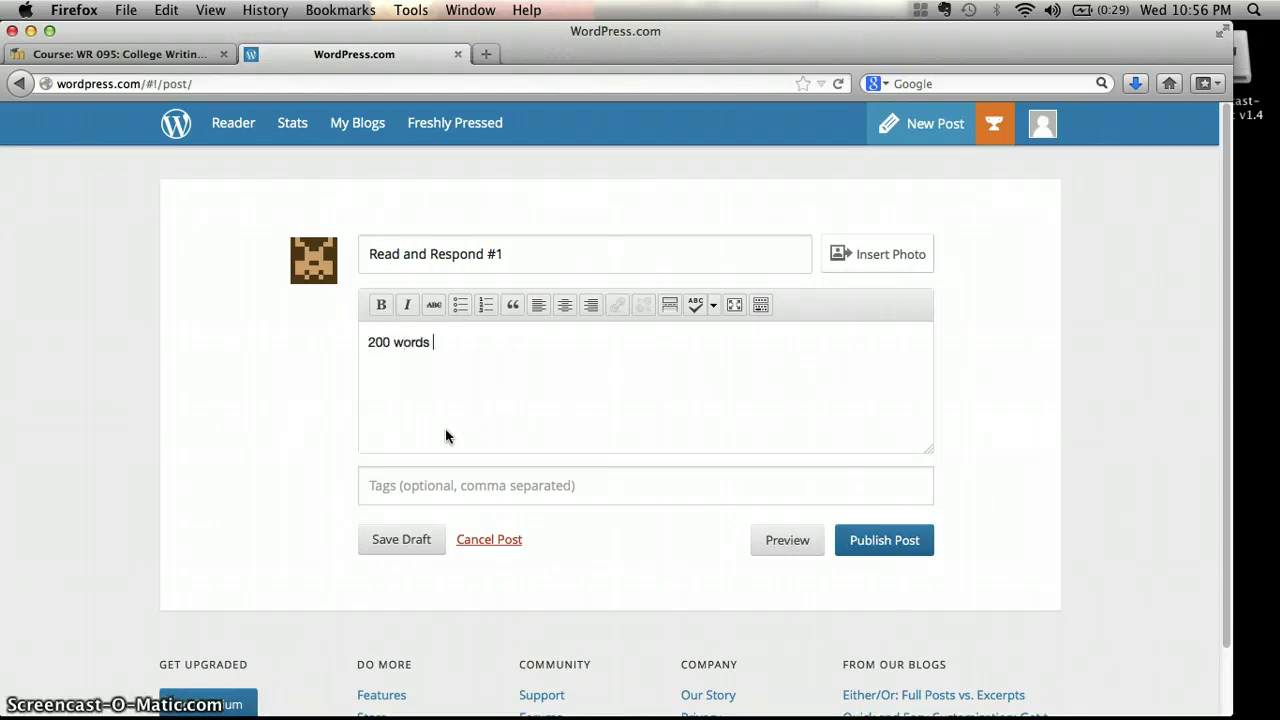
text(on a respond)
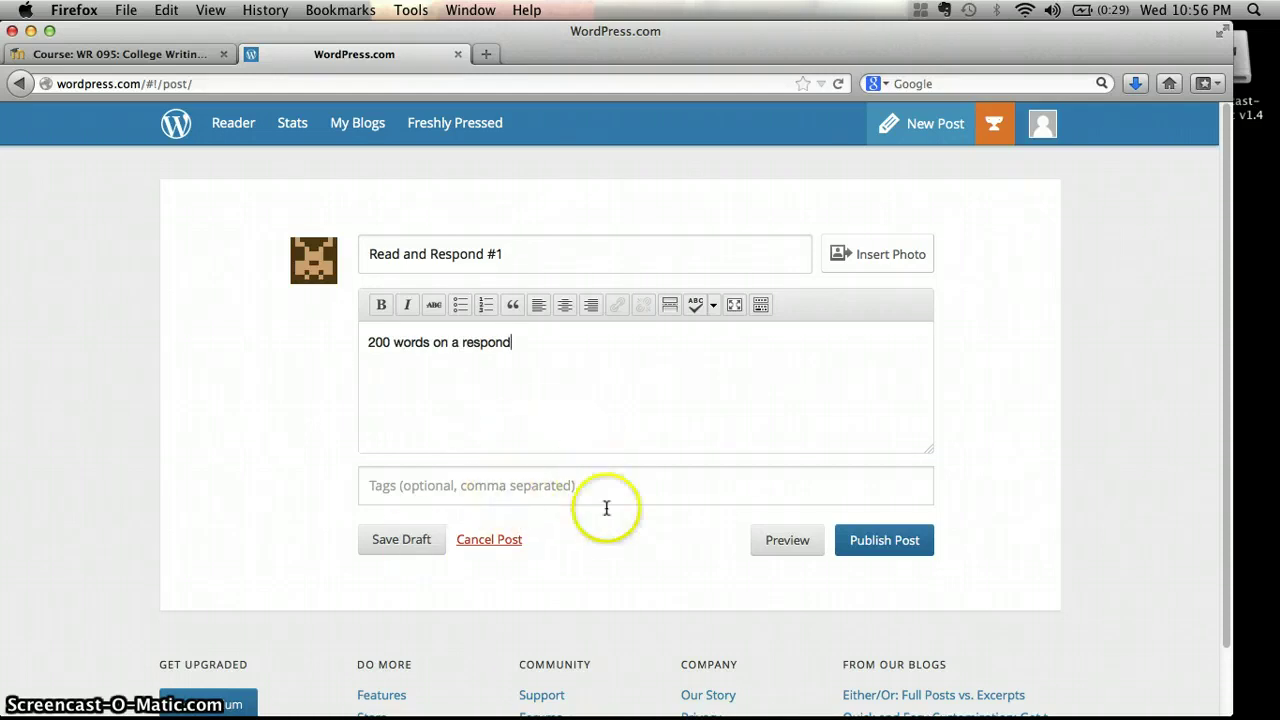
Preview the draft by allowing Firefox's blocked pop-up, then close the preview window.
click(801, 545)
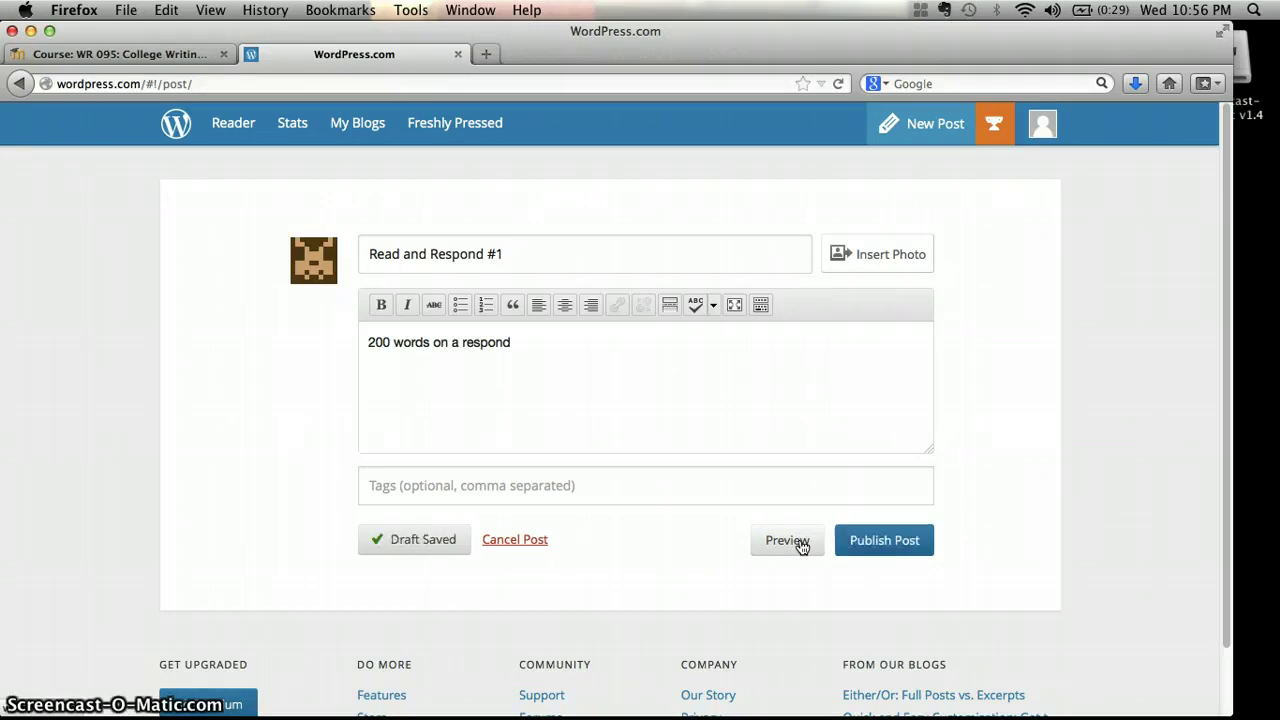
click(914, 471)
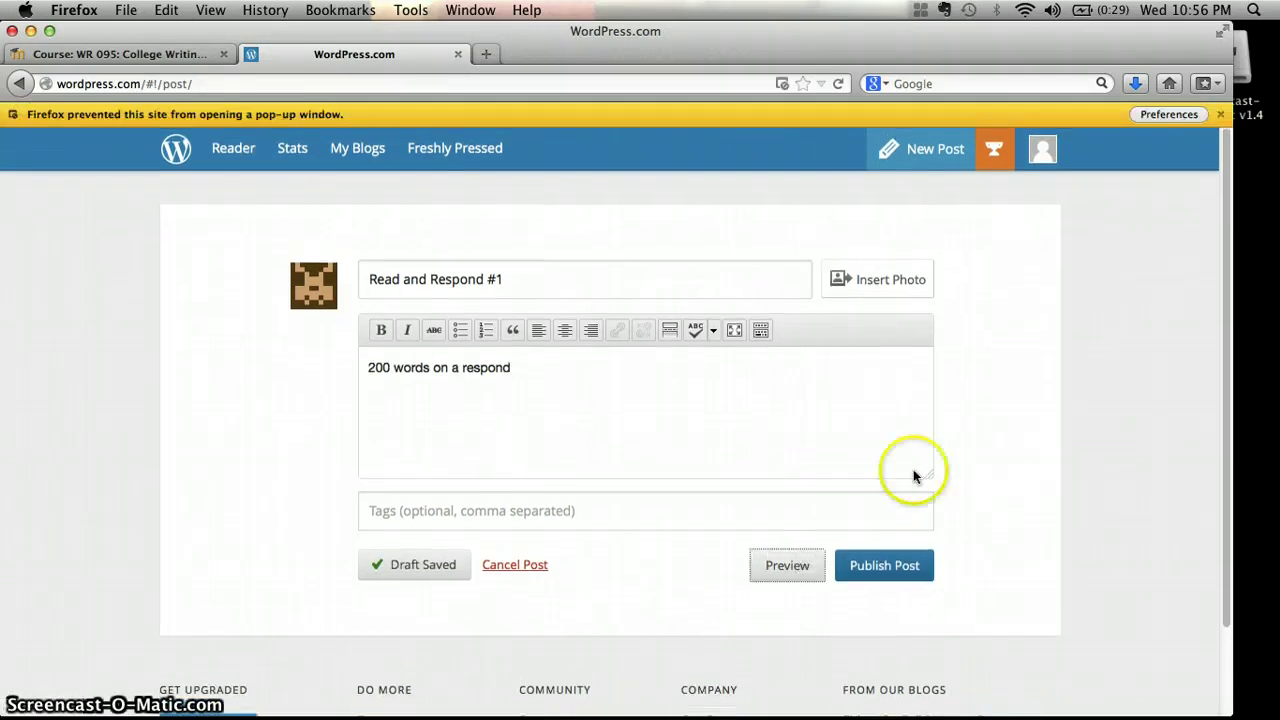
click(1166, 114)
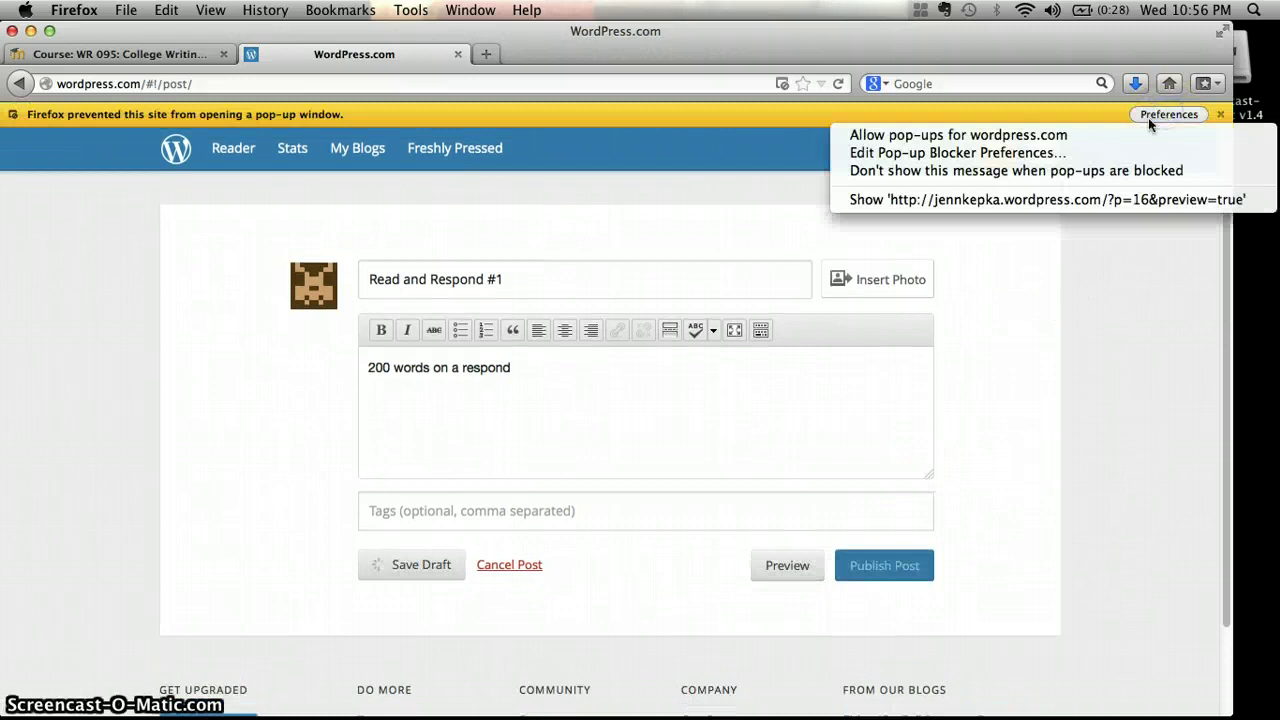
click(1100, 198)
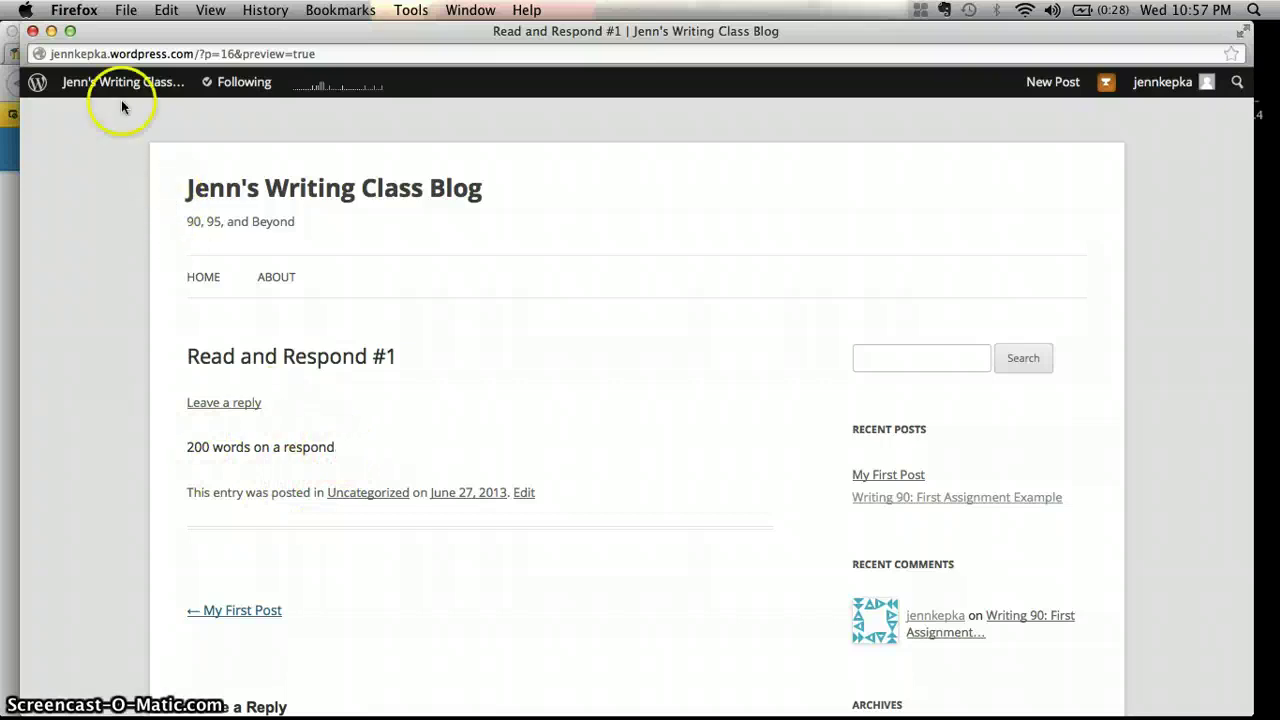
click(33, 32)
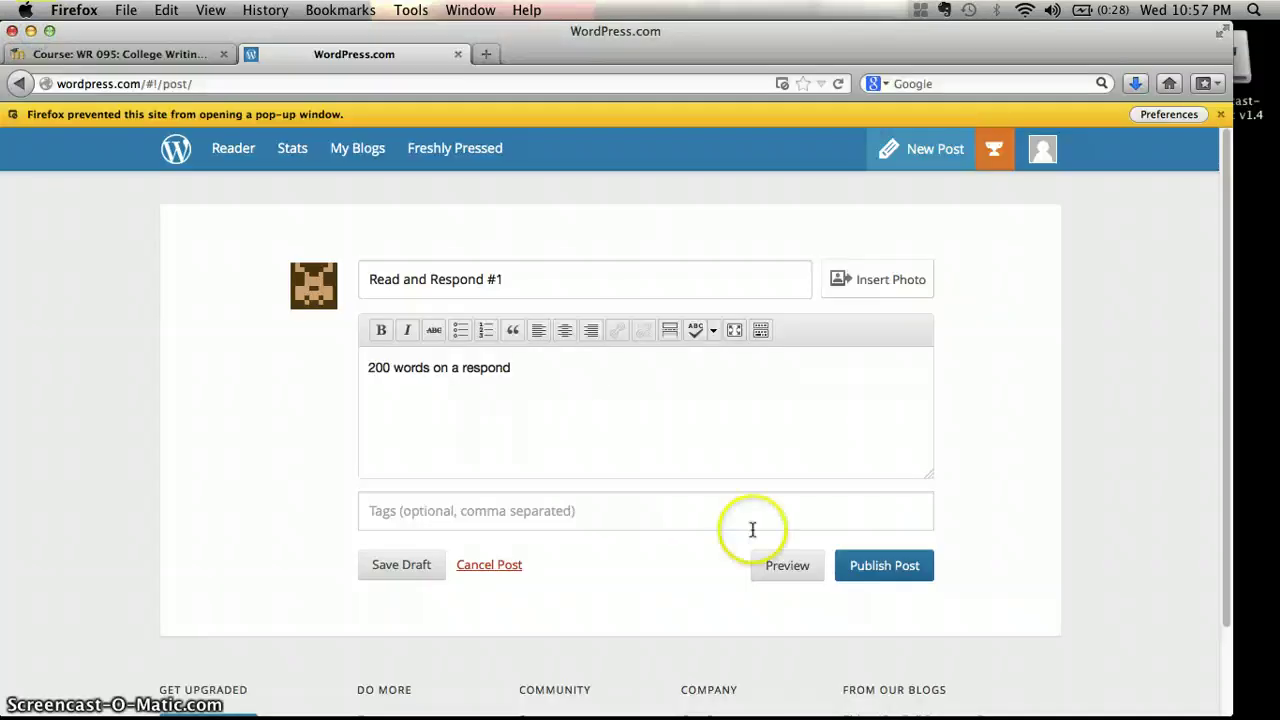
Dismiss the blocked pop-up notice and save the post as a draft.
click(903, 580)
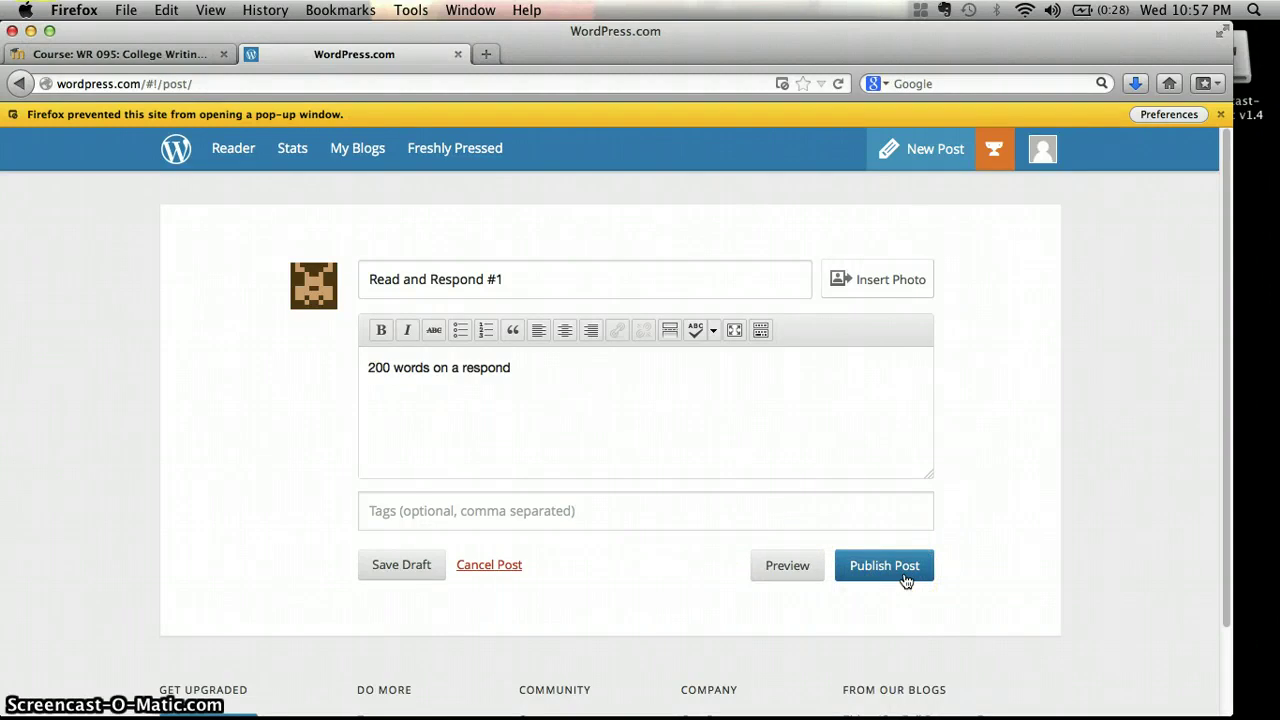
click(1221, 115)
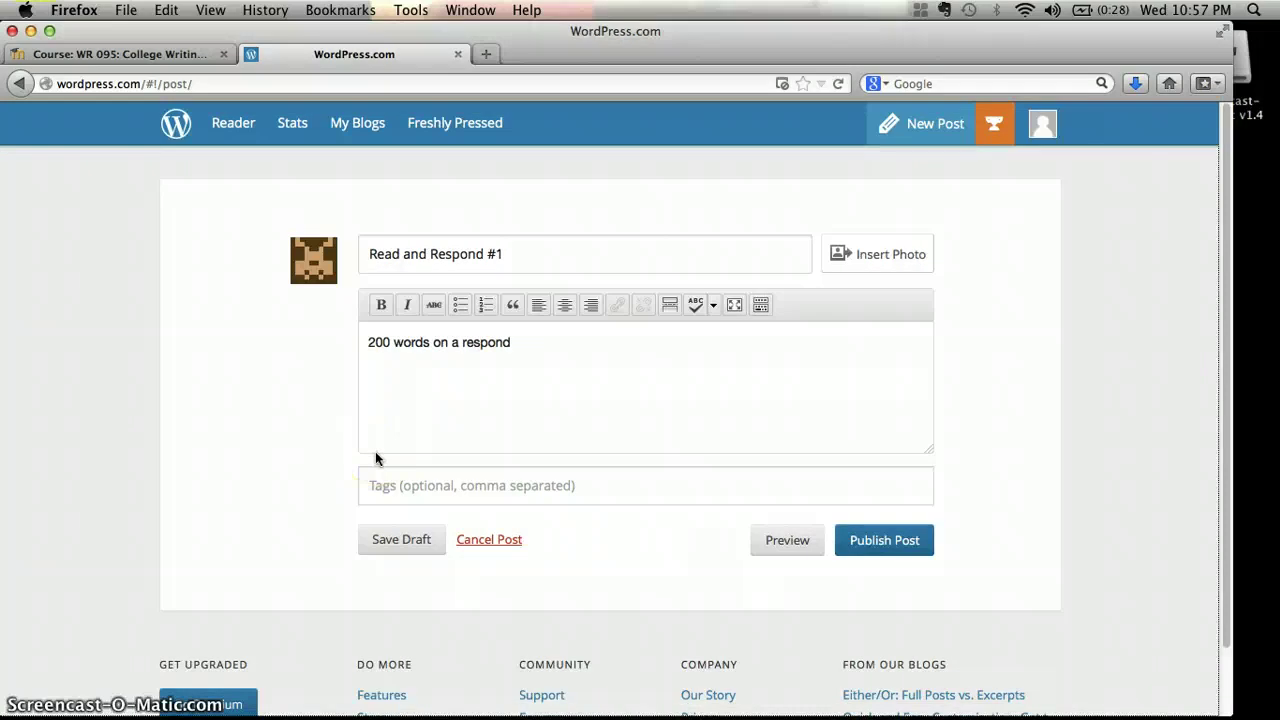
click(403, 542)
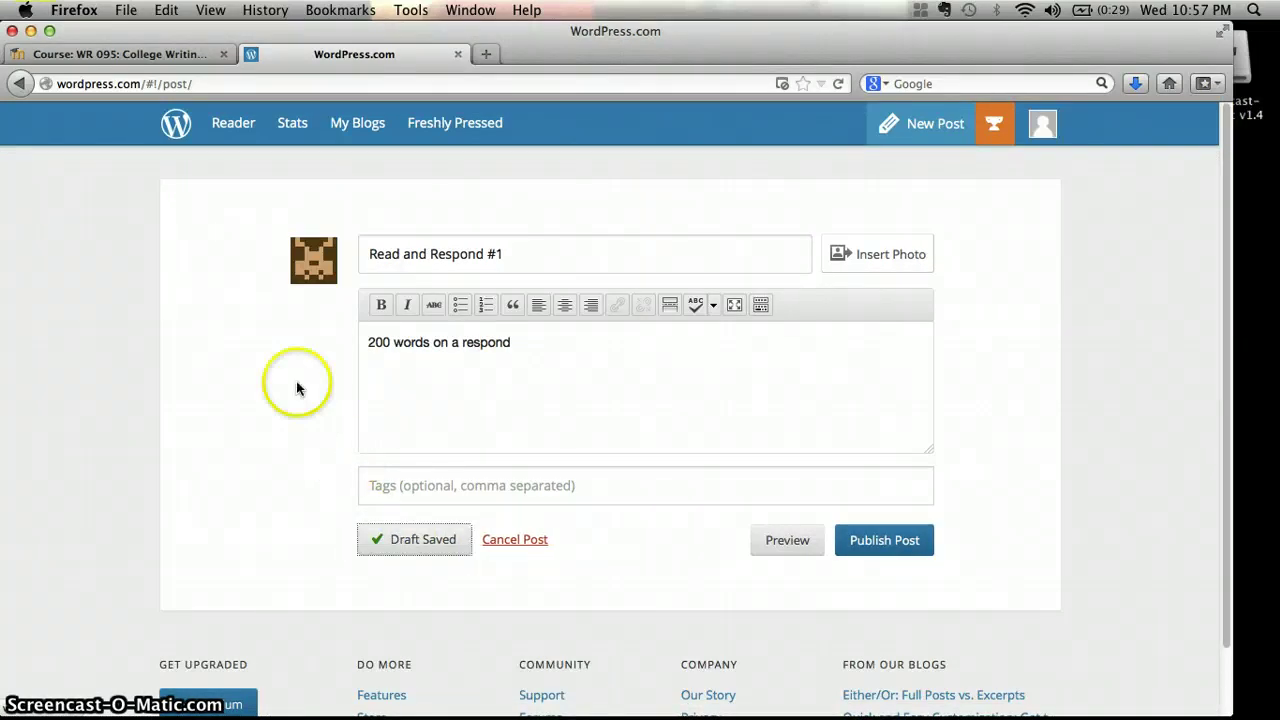
Go through Reader and My Blogs to the class blog's front page and scroll its posts.
click(175, 124)
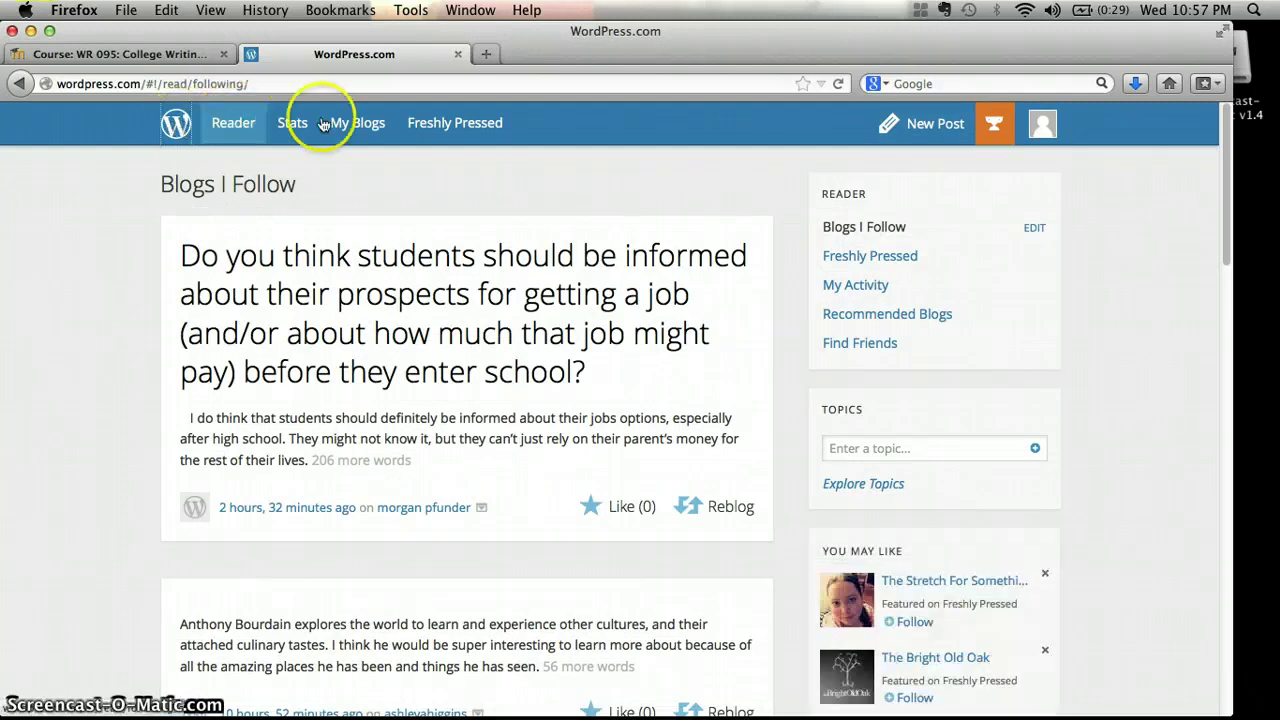
click(357, 136)
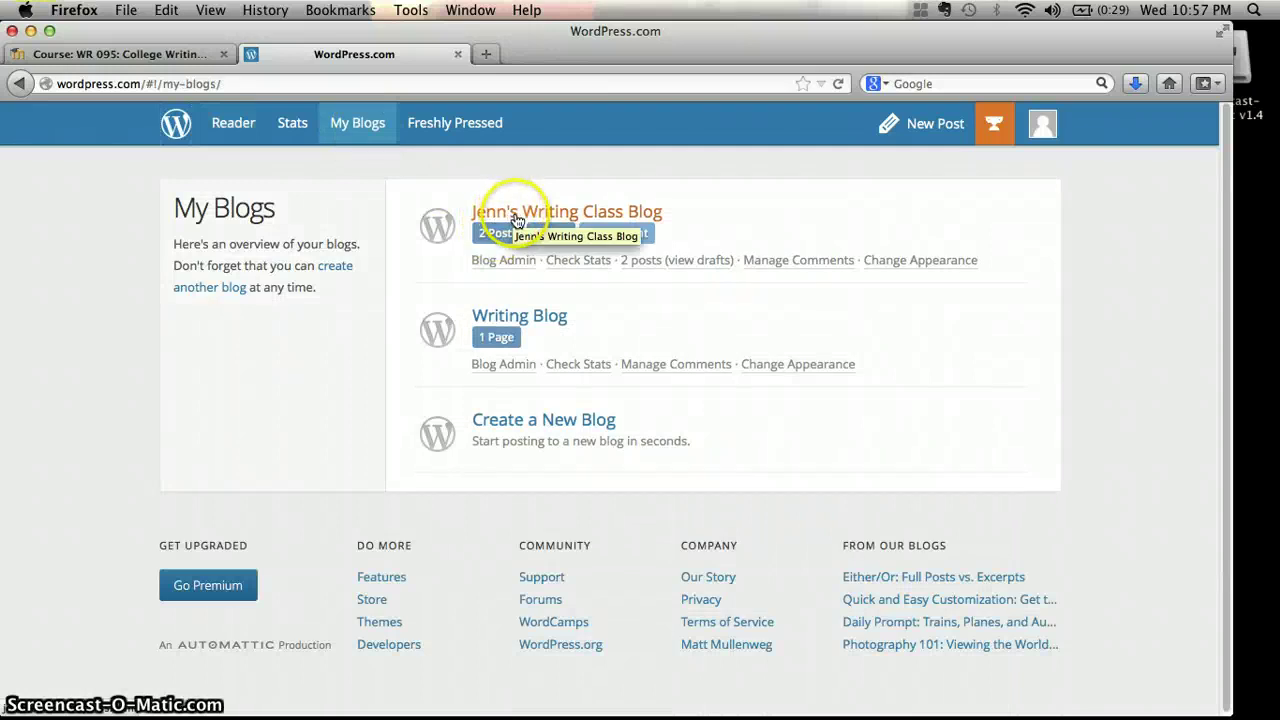
click(517, 219)
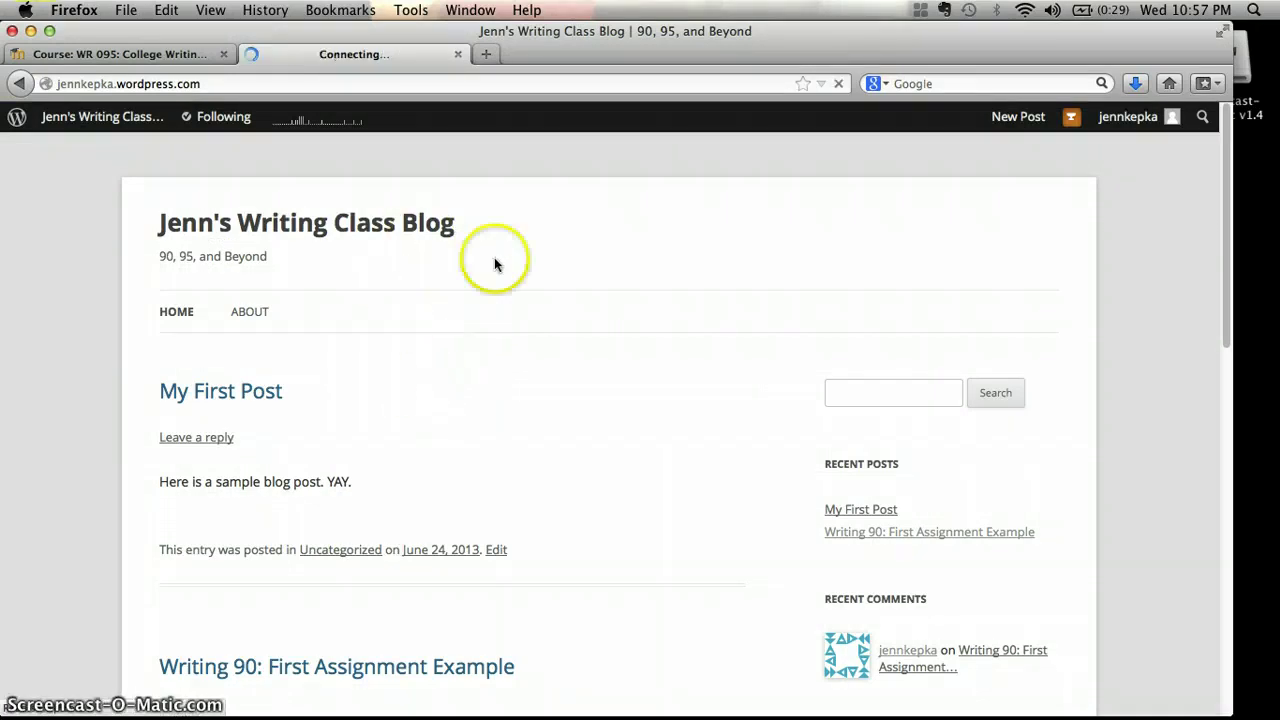
scroll(470, 400, down, 10)
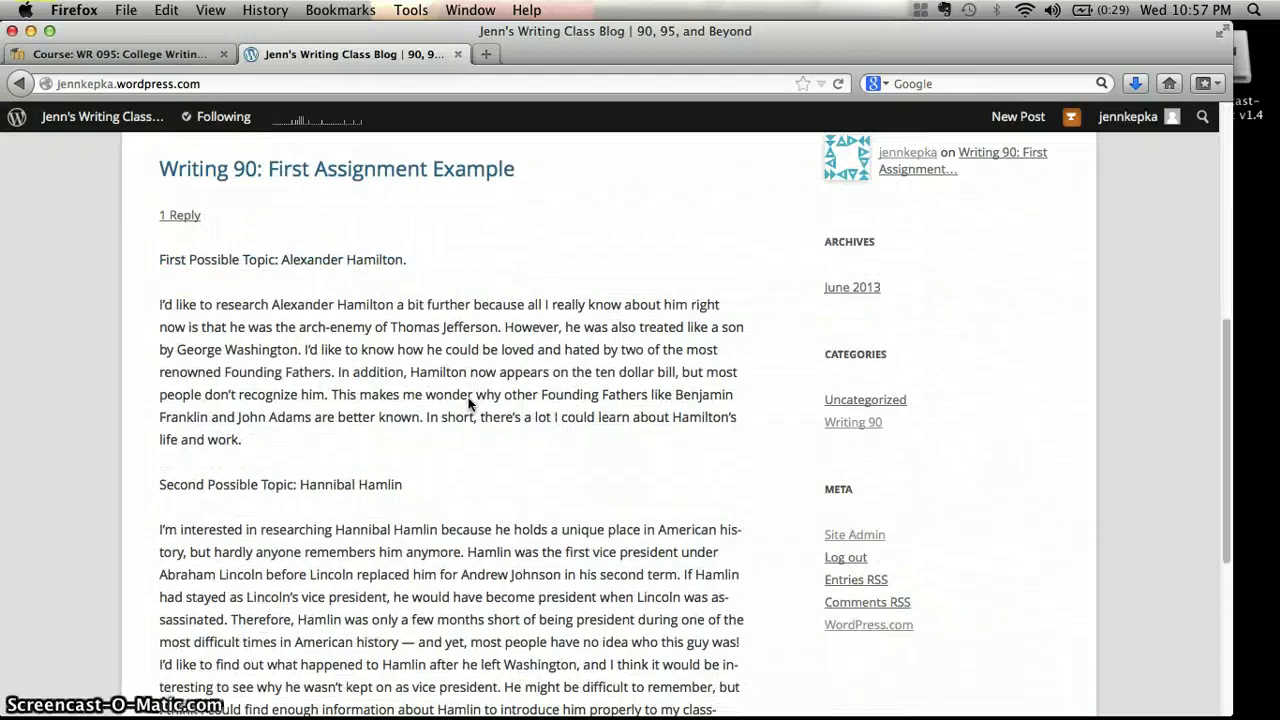
scroll(468, 400, up, 10)
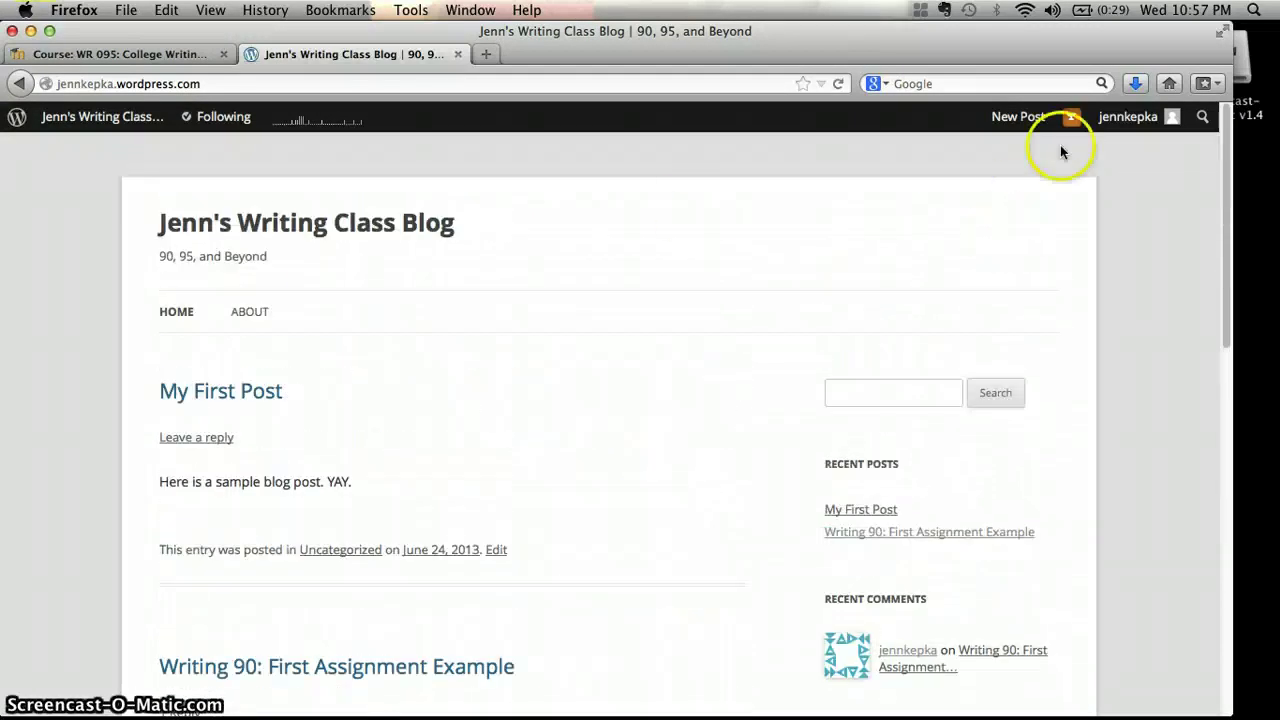
mouse_move(1130, 112)
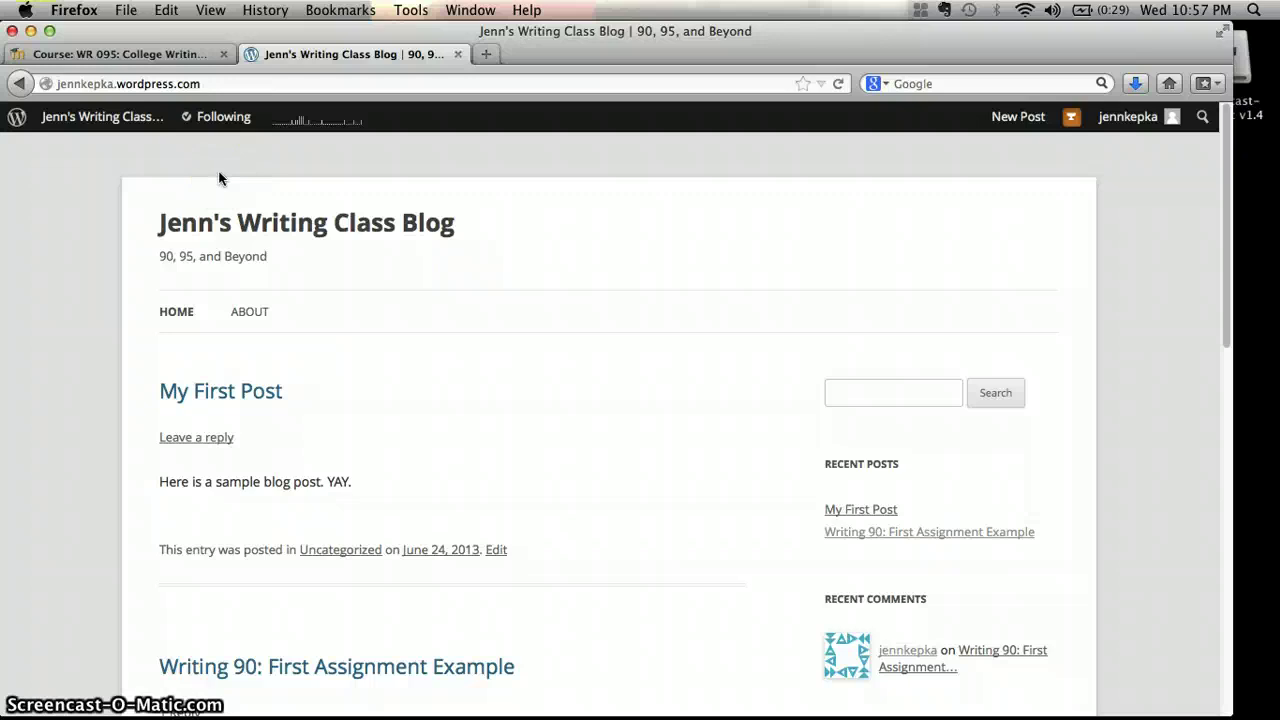
Return to the Reader's Blogs I Follow feed and open and close the account menu.
click(17, 120)
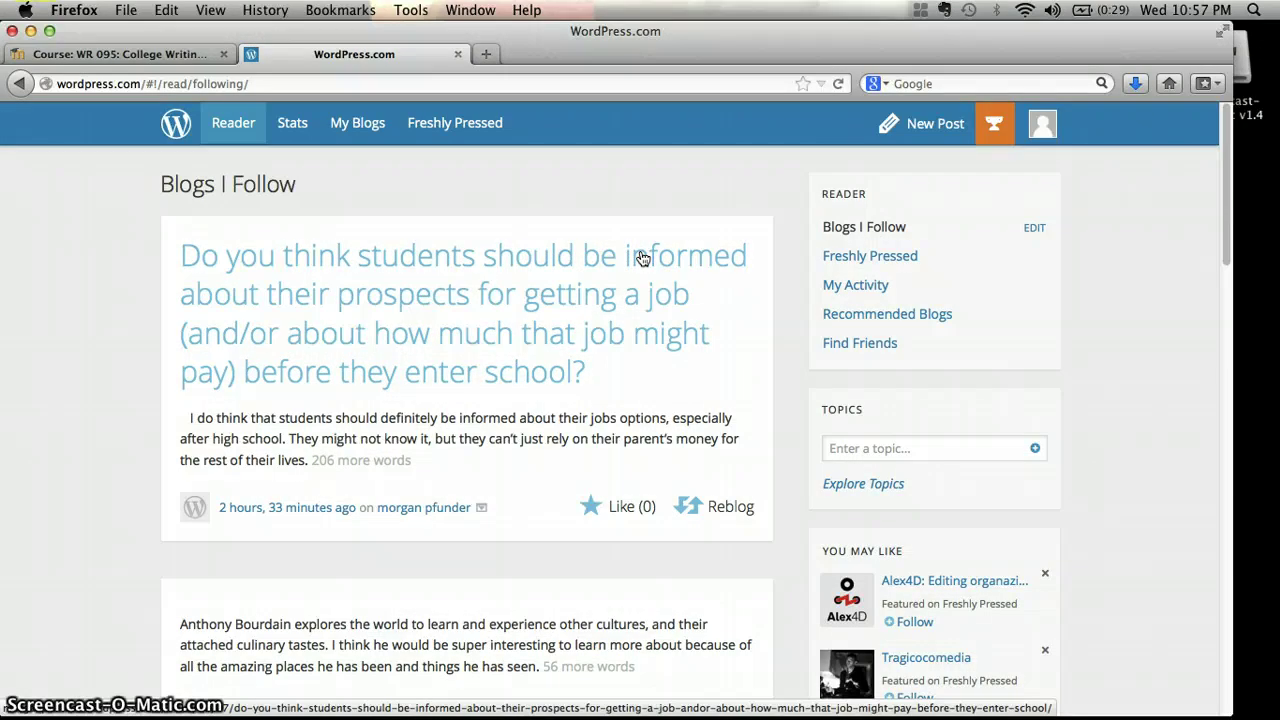
click(1043, 122)
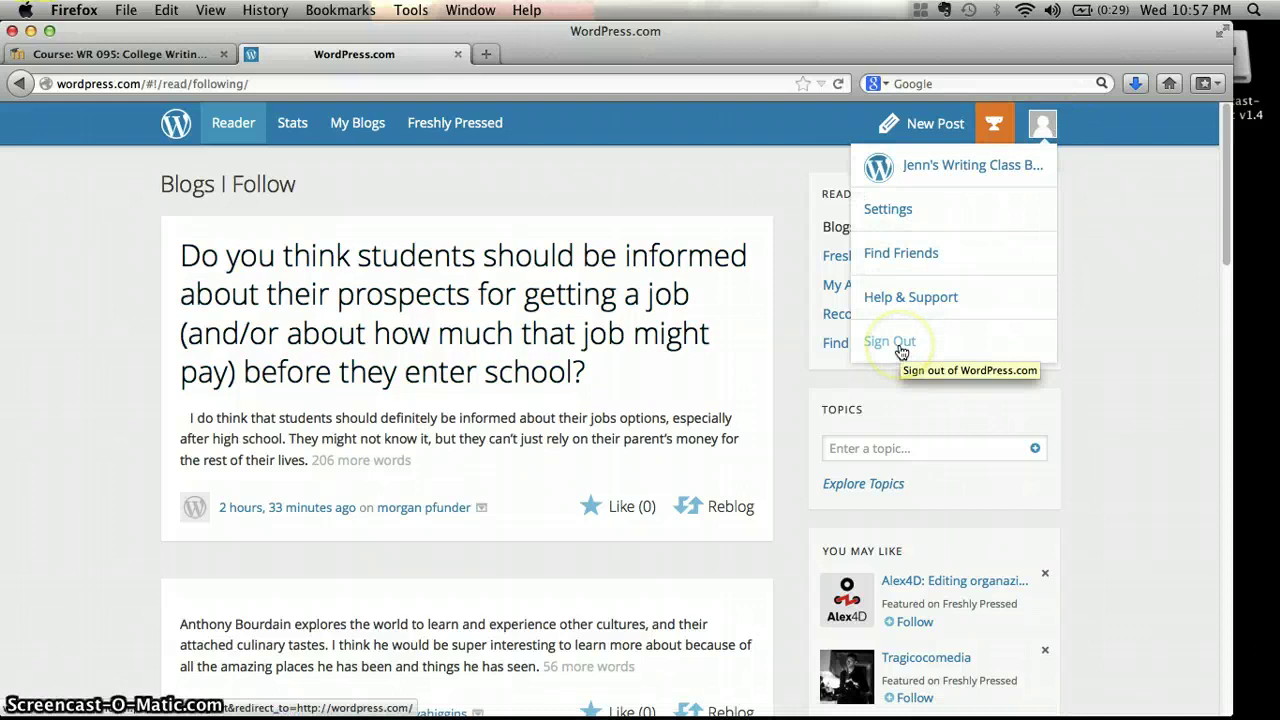
click(1044, 125)
click(1030, 121)
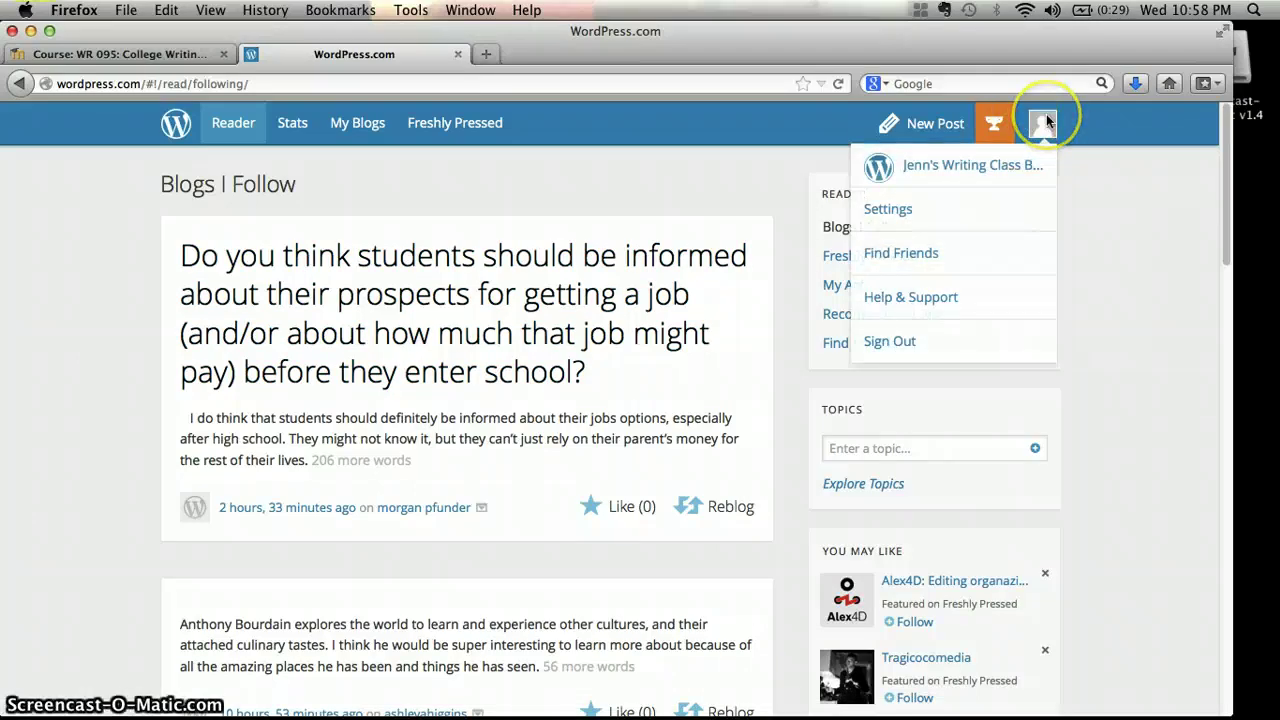
click(1046, 120)
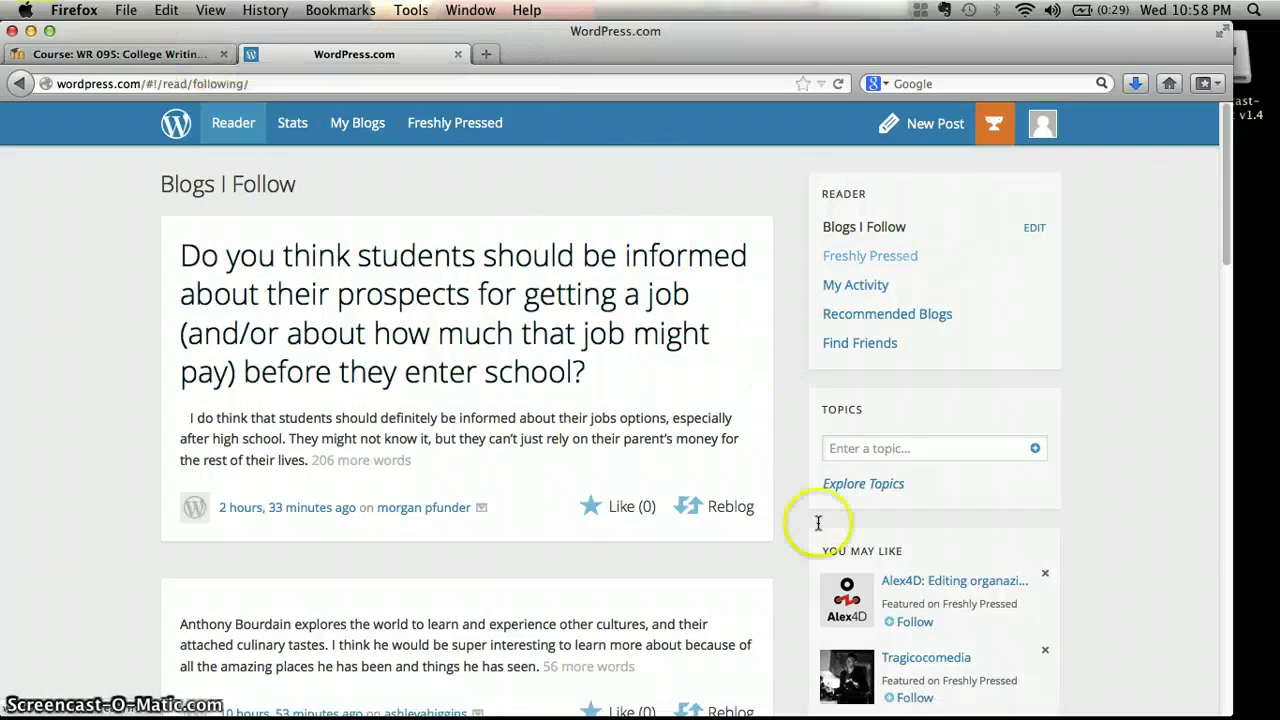
click(183, 57)
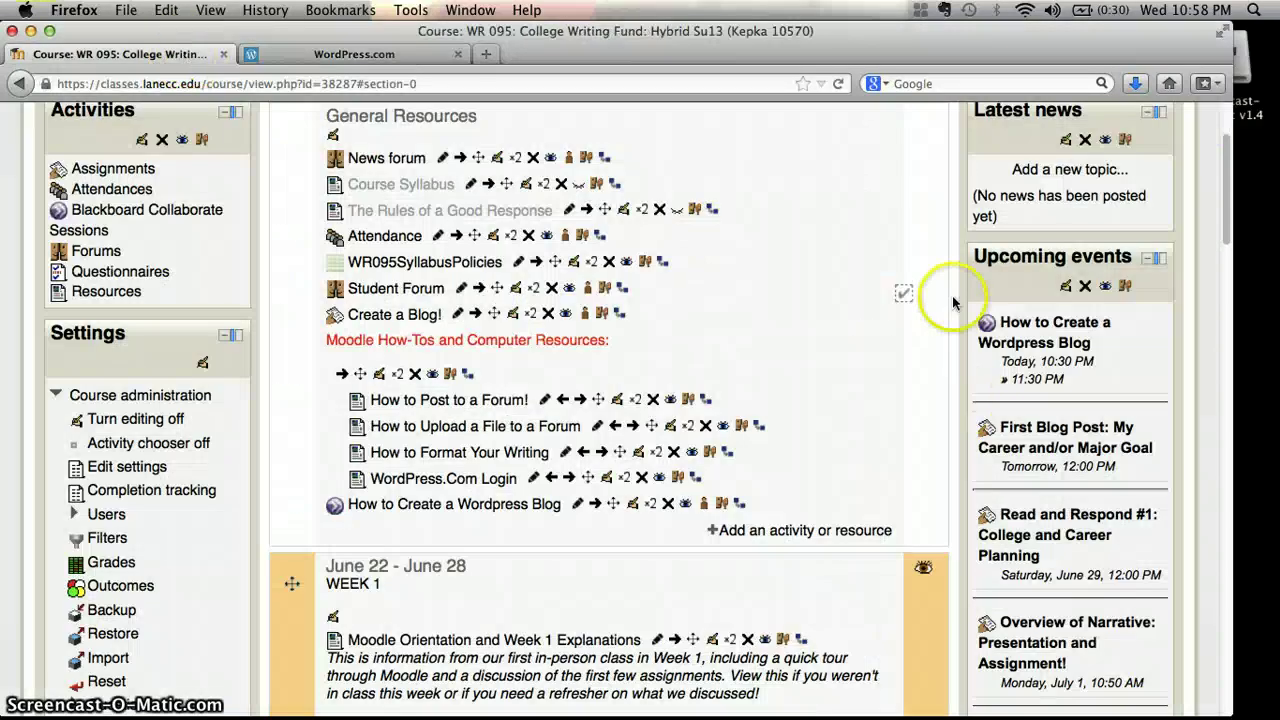
scroll(1030, 355, down, 15)
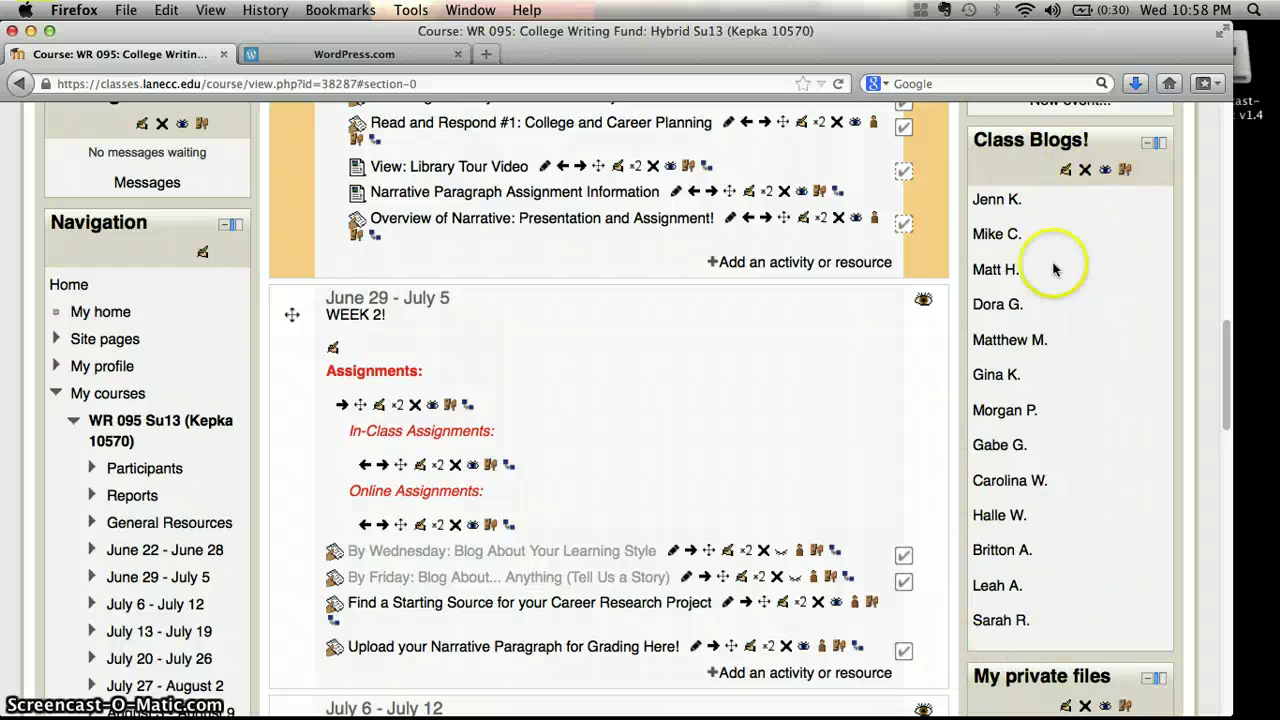
click(995, 203)
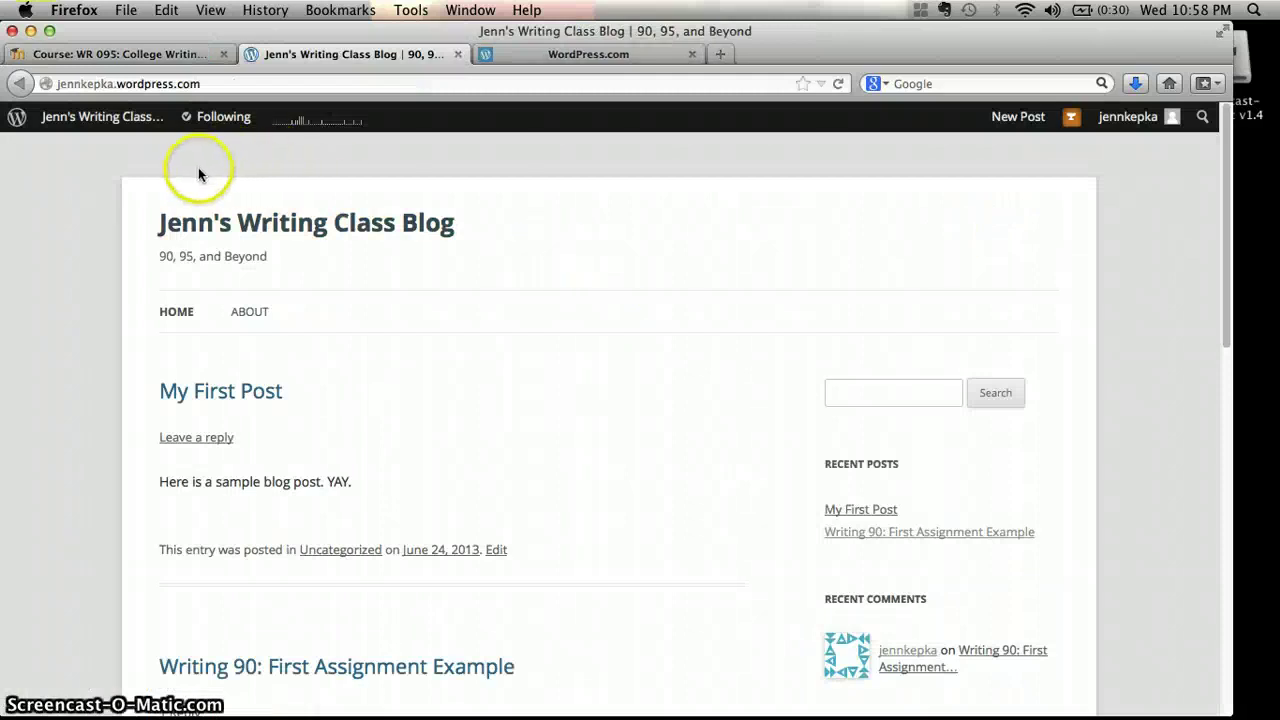
click(86, 122)
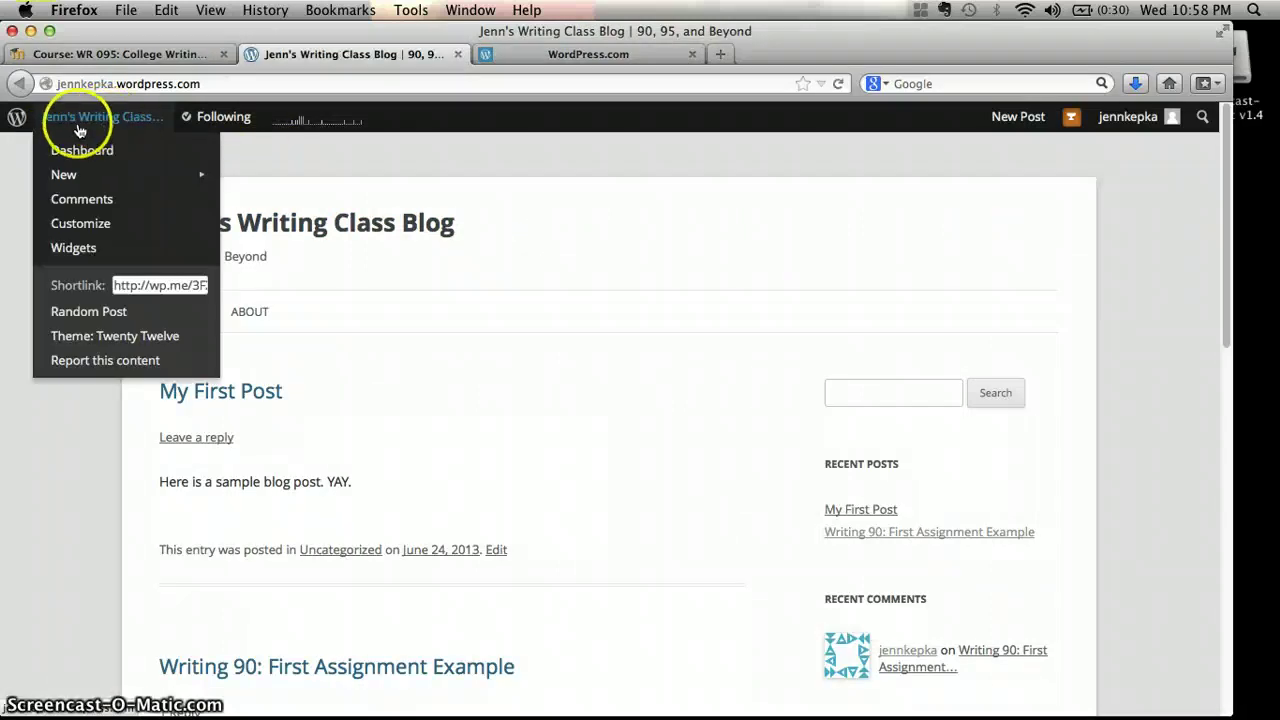
click(220, 120)
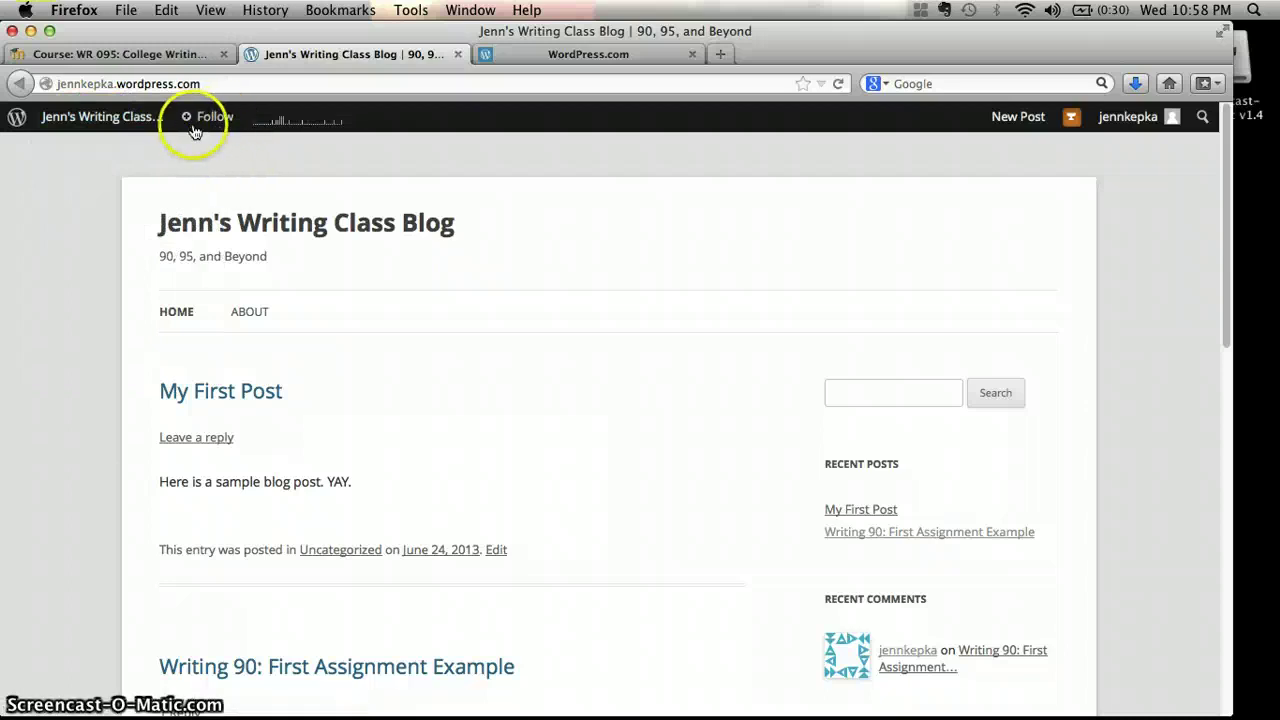
click(206, 118)
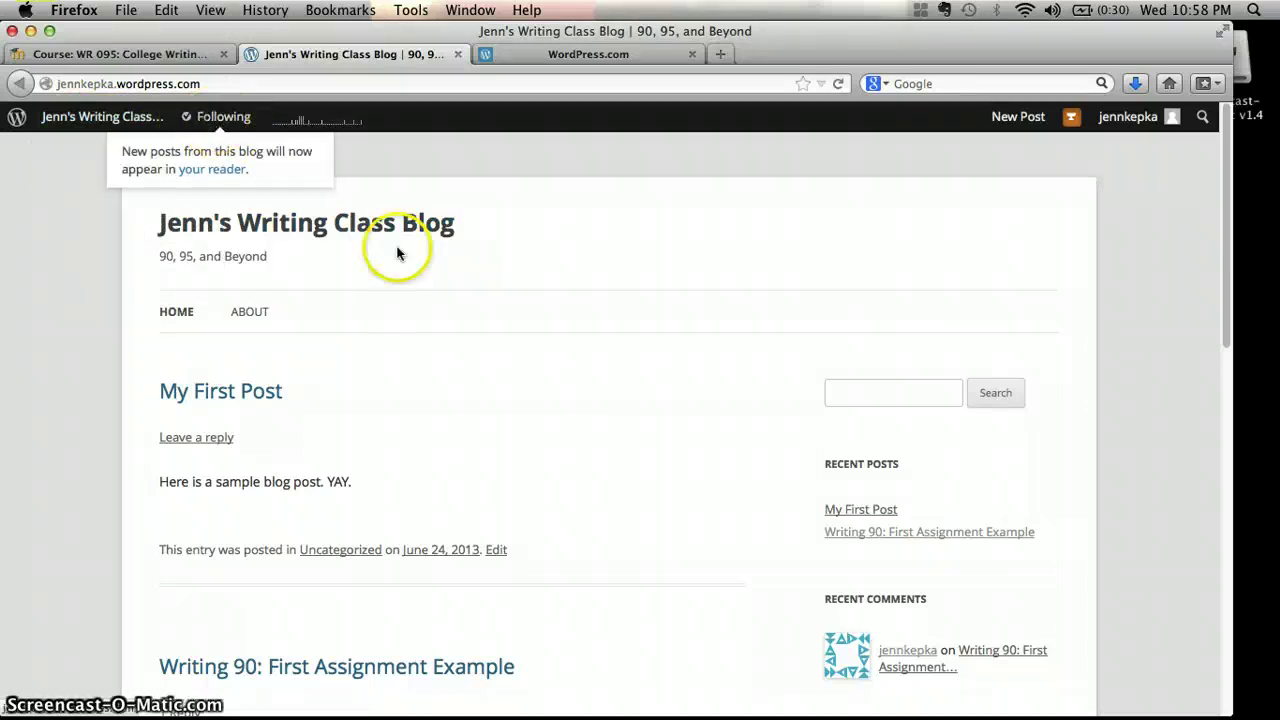
click(457, 55)
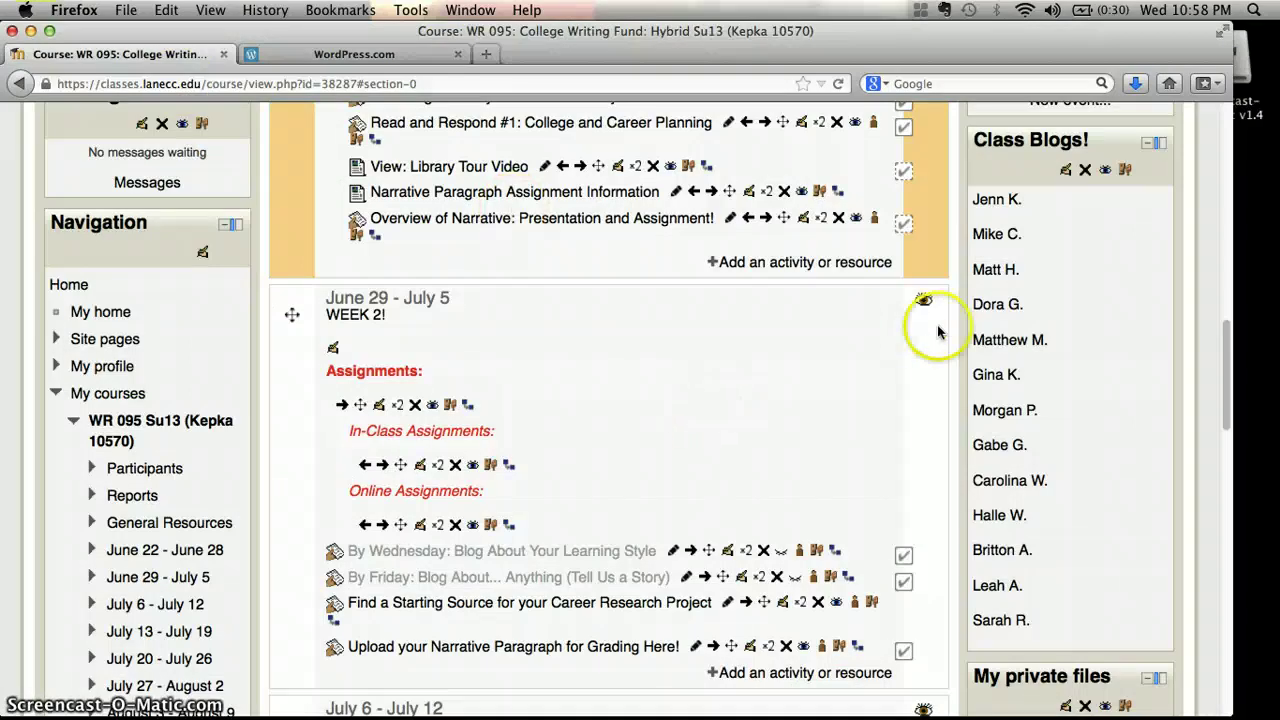
click(986, 240)
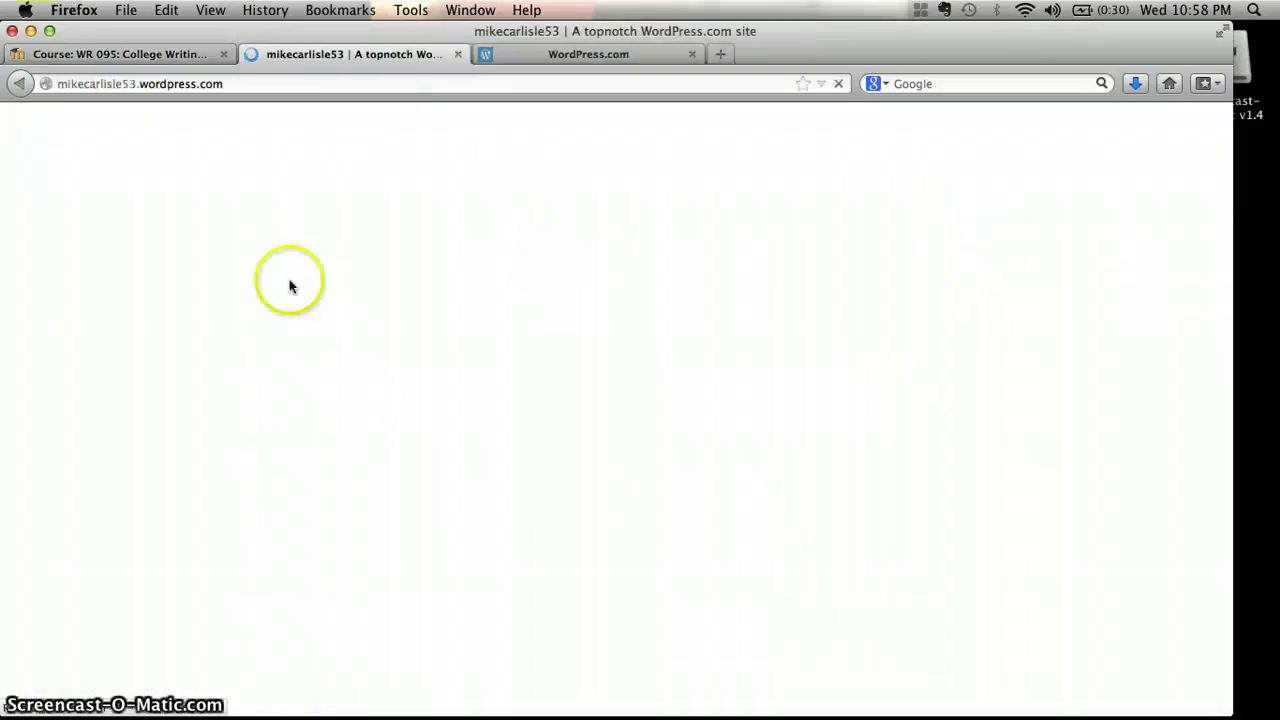
click(458, 54)
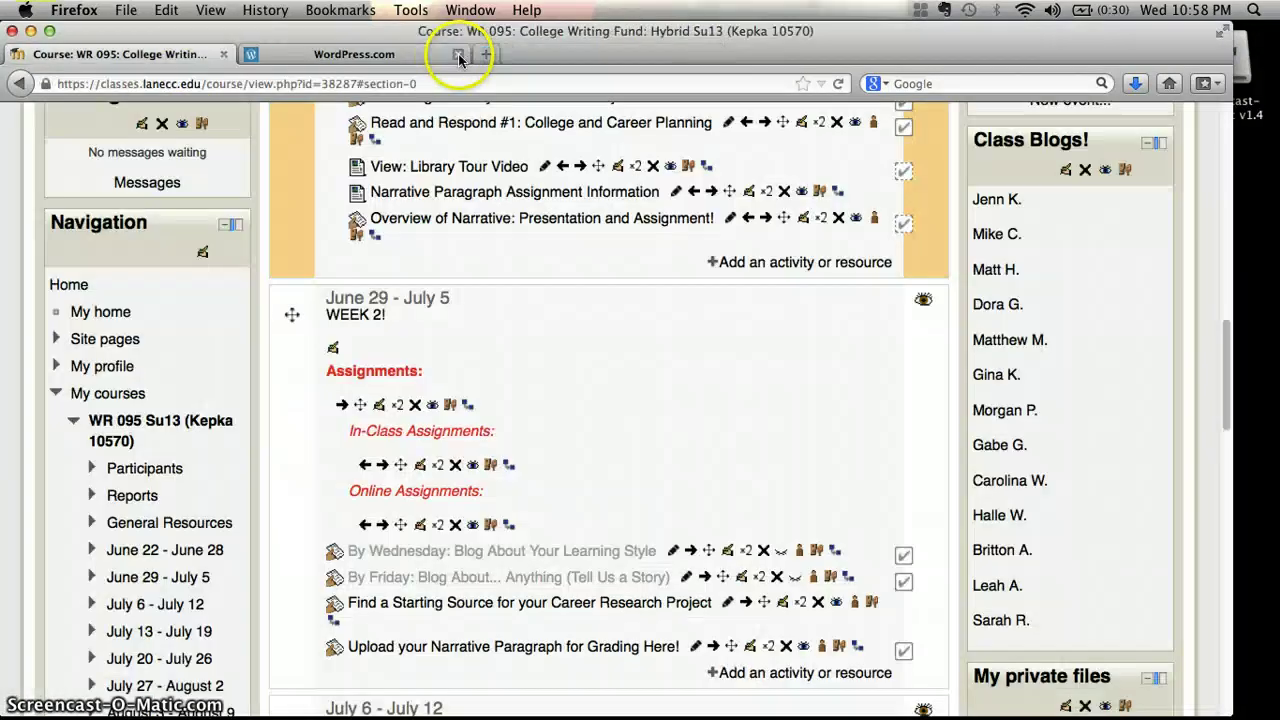
click(315, 54)
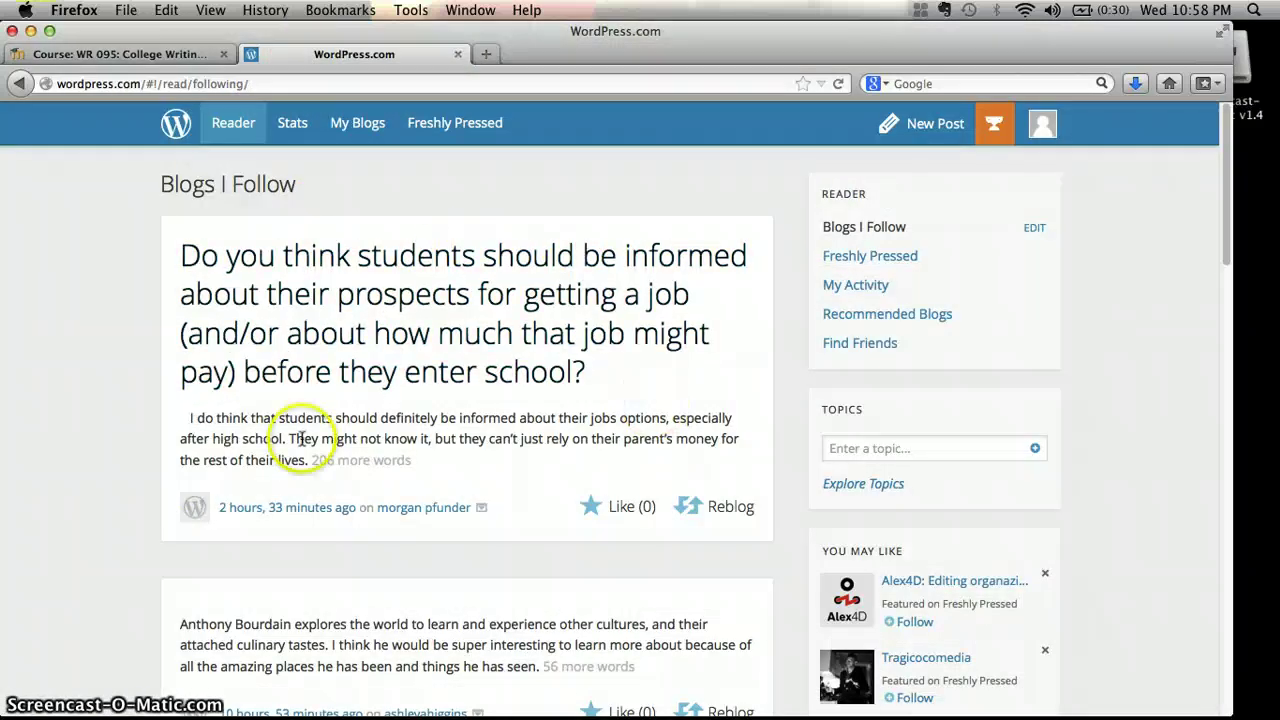
Scroll the Reader and open a classmate's 'My Career and/or Major Goal' post in a new tab.
scroll(180, 296, down, 3)
scroll(386, 466, down, 2)
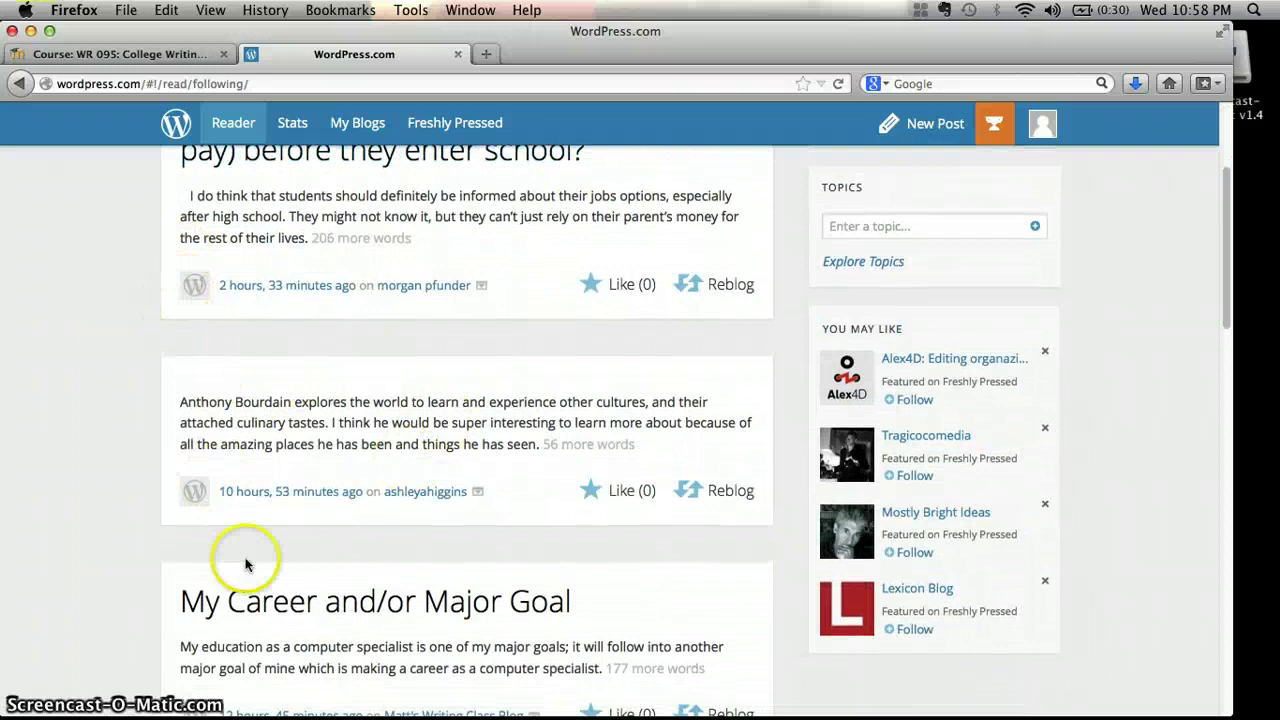
scroll(400, 516, down, 8)
scroll(409, 519, down, 9)
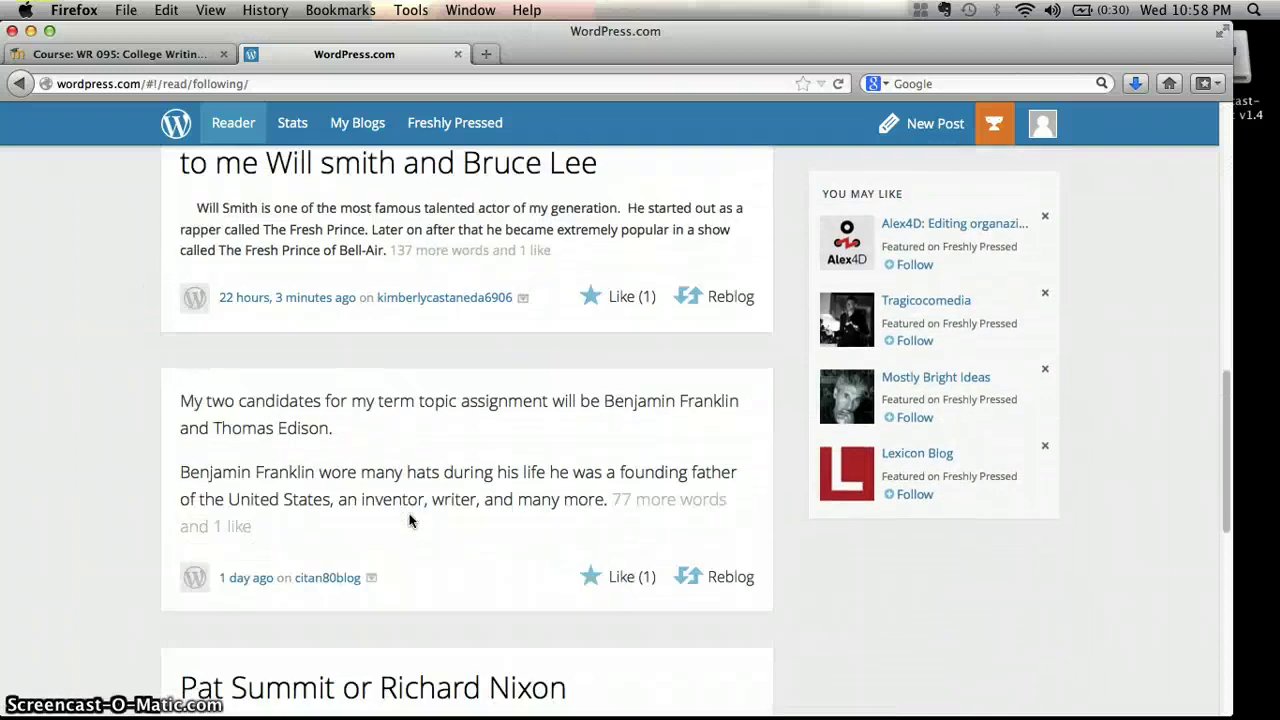
click(381, 452)
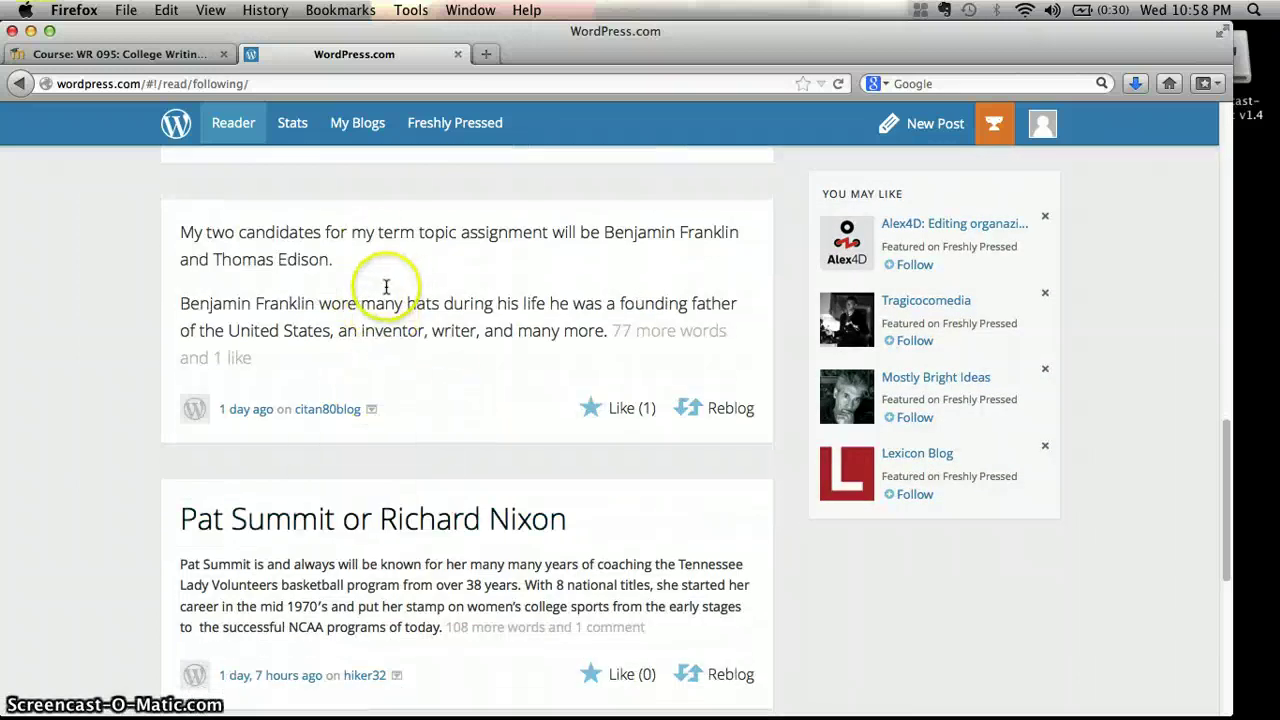
scroll(298, 320, up, 15)
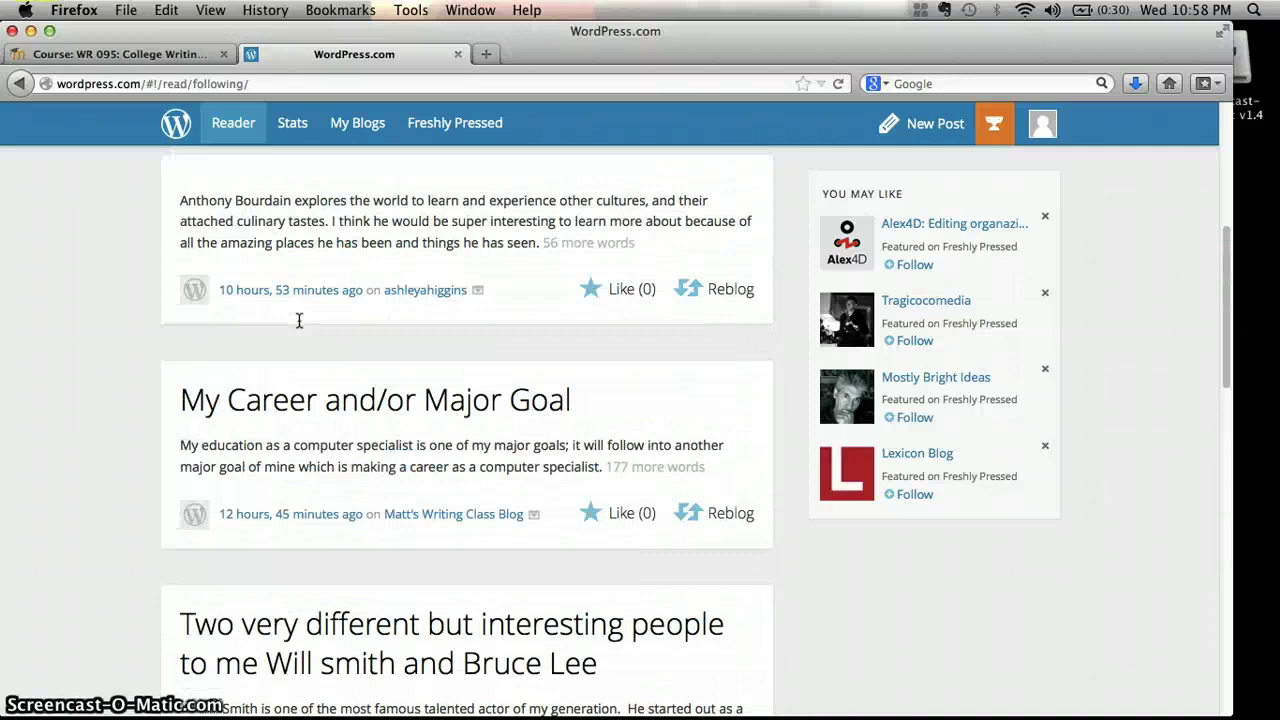
click(322, 400)
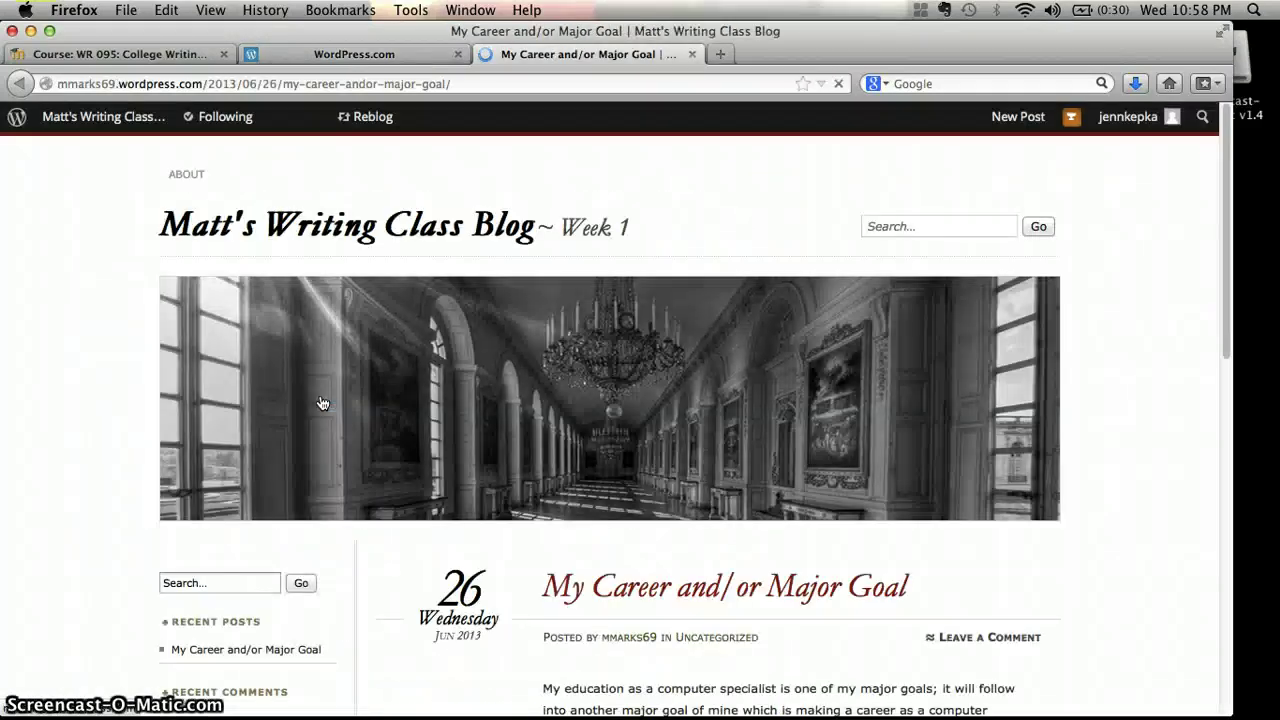
Go back through Reader and My Blogs to the class blog and select its web address.
click(306, 60)
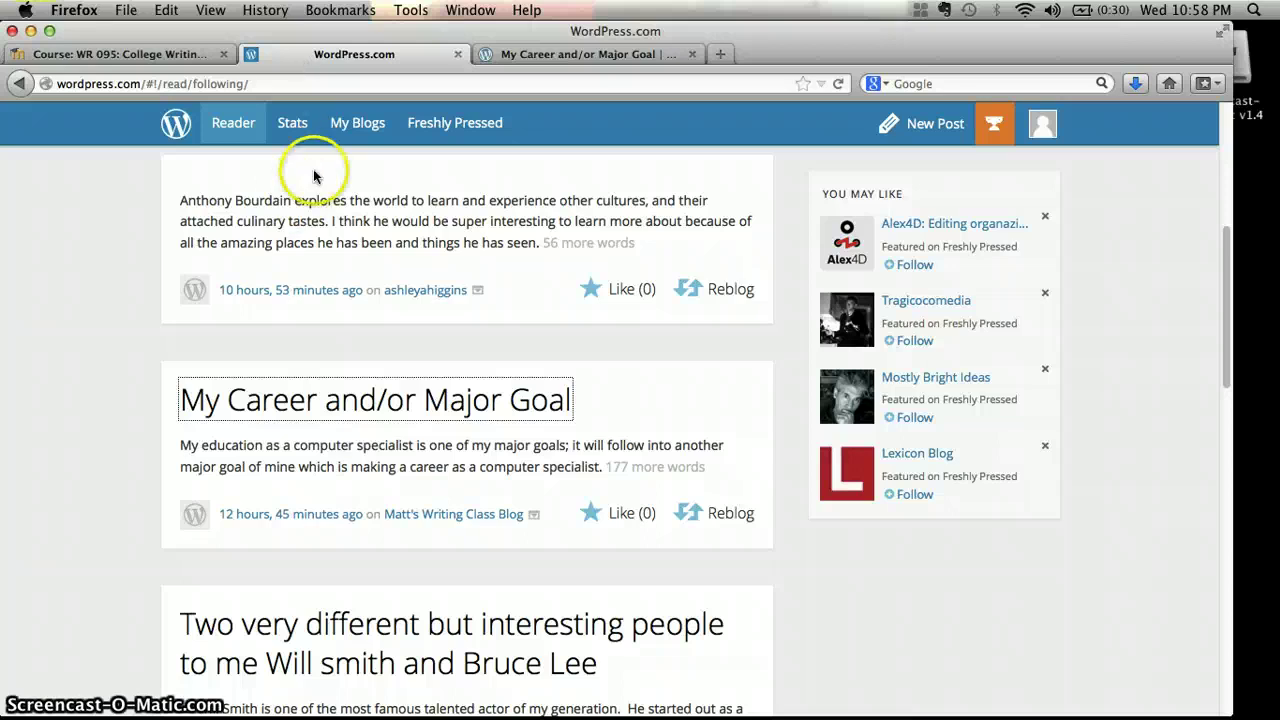
click(367, 128)
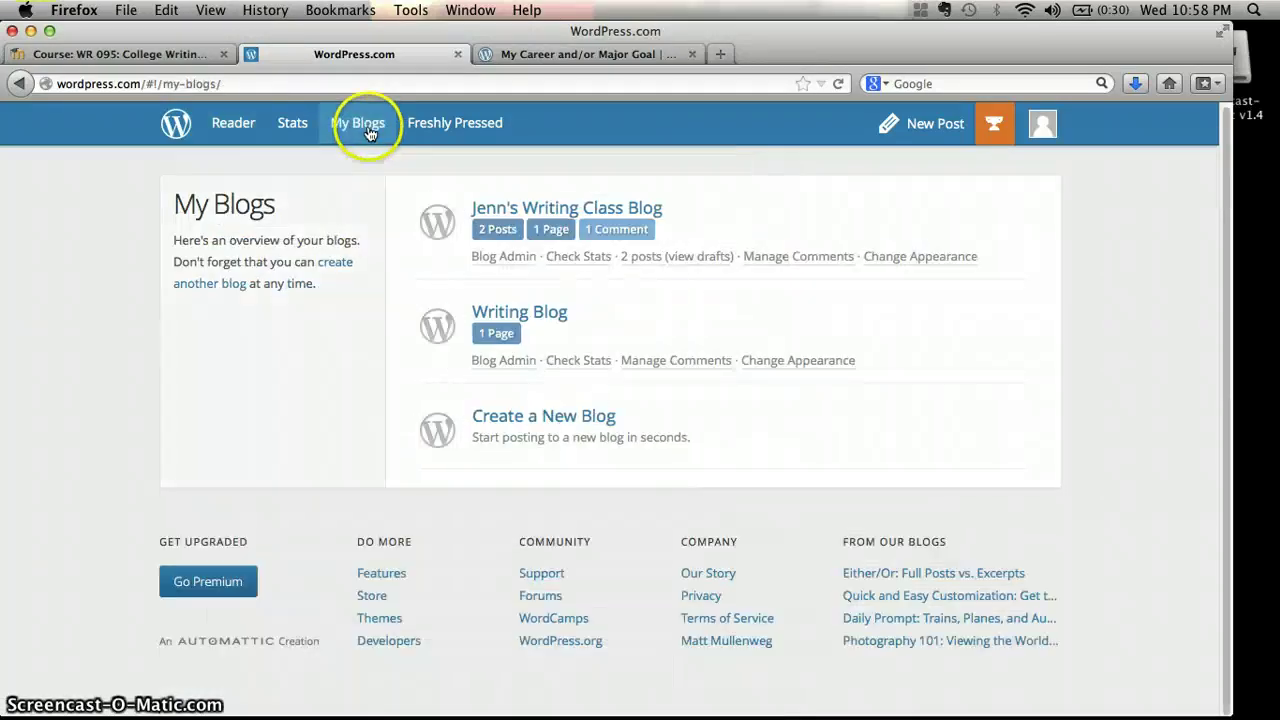
click(561, 214)
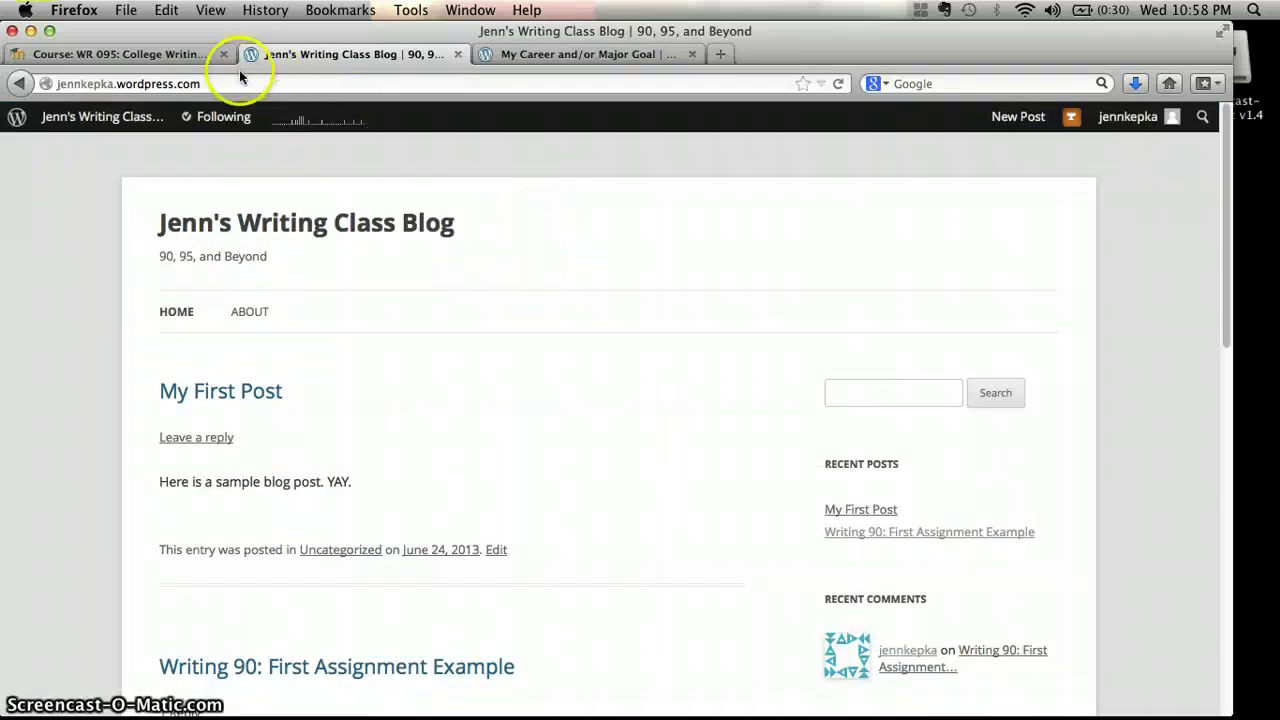
click(216, 86)
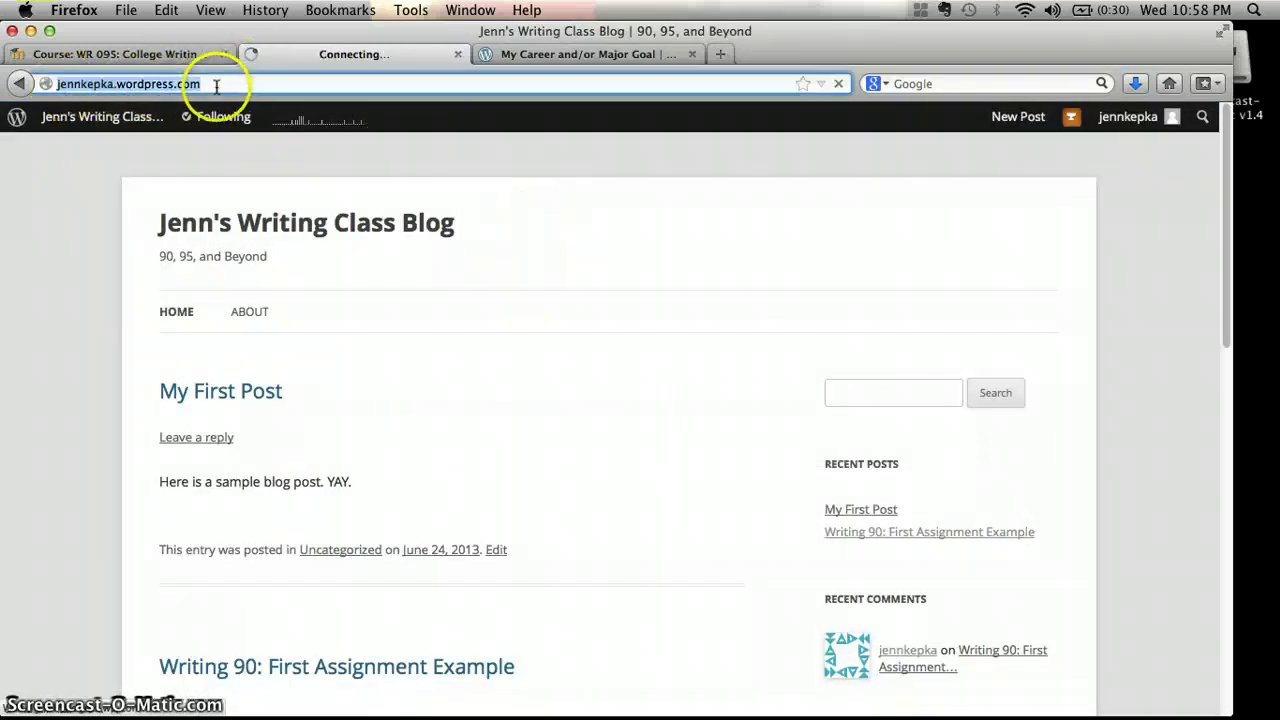